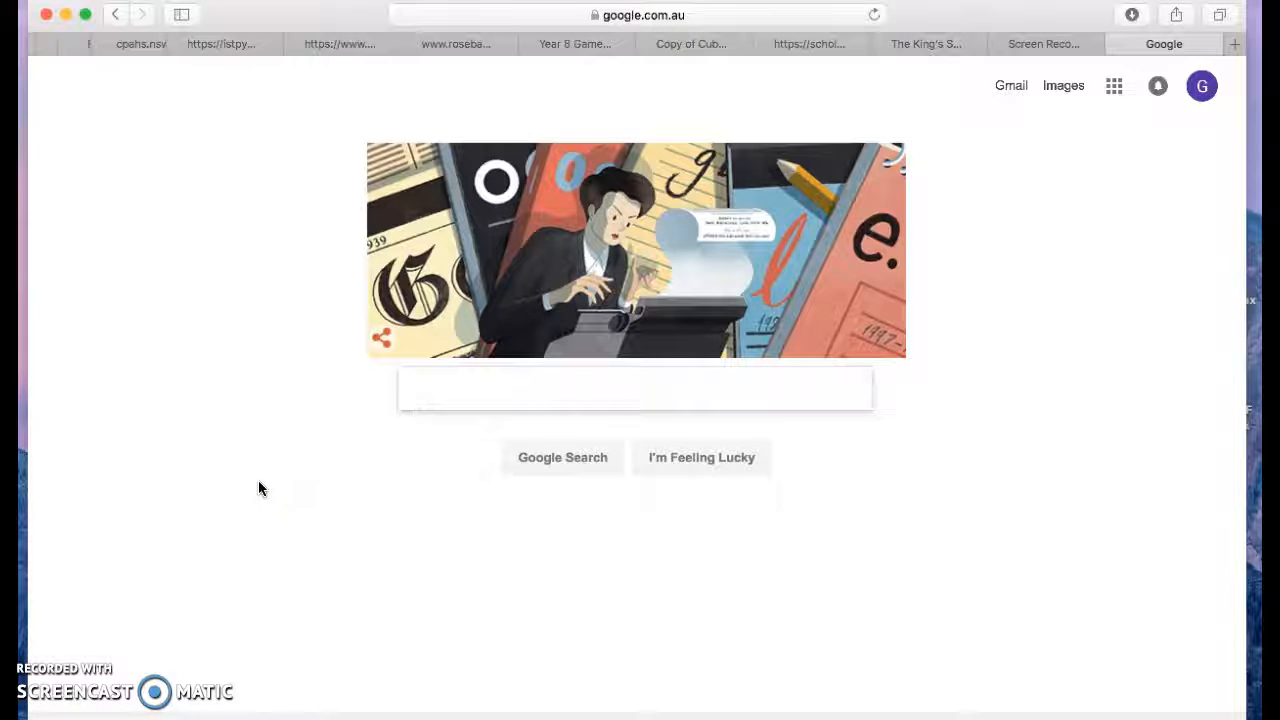
# Step: Search the web for noteflight and open the Noteflight website
pyautogui.write('note')
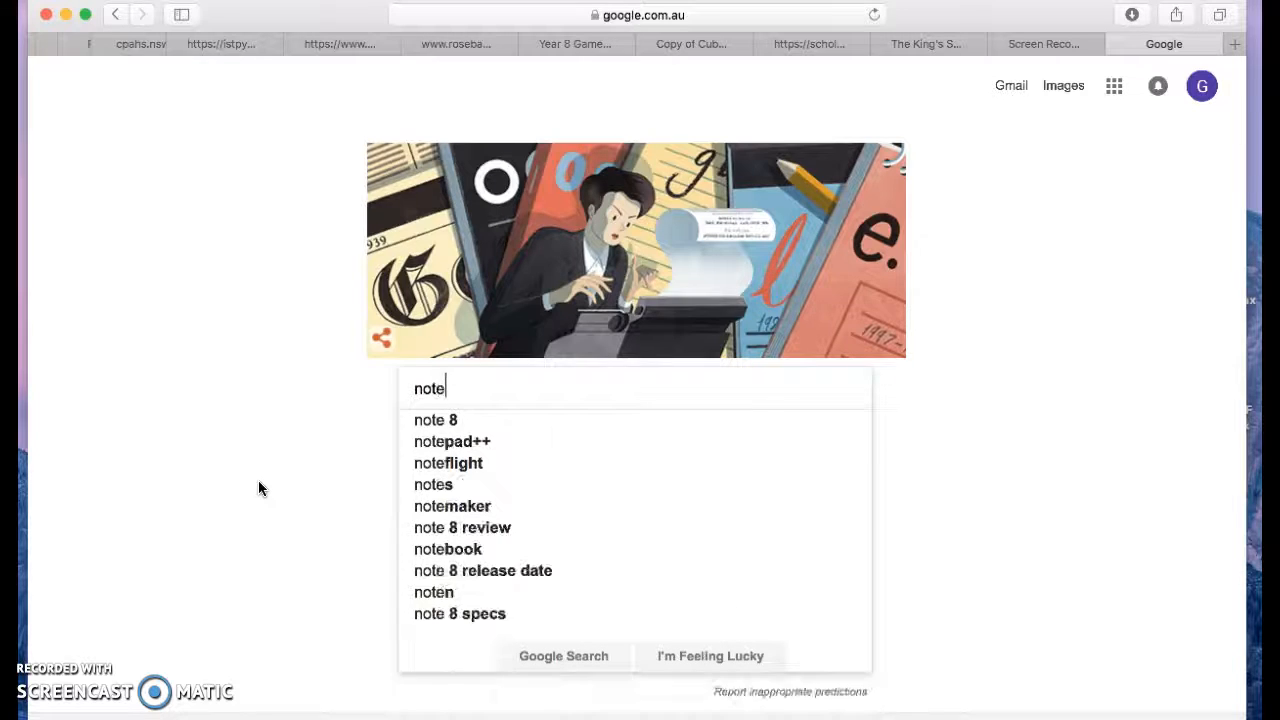
pyautogui.write('flight')
pyautogui.press('Return')
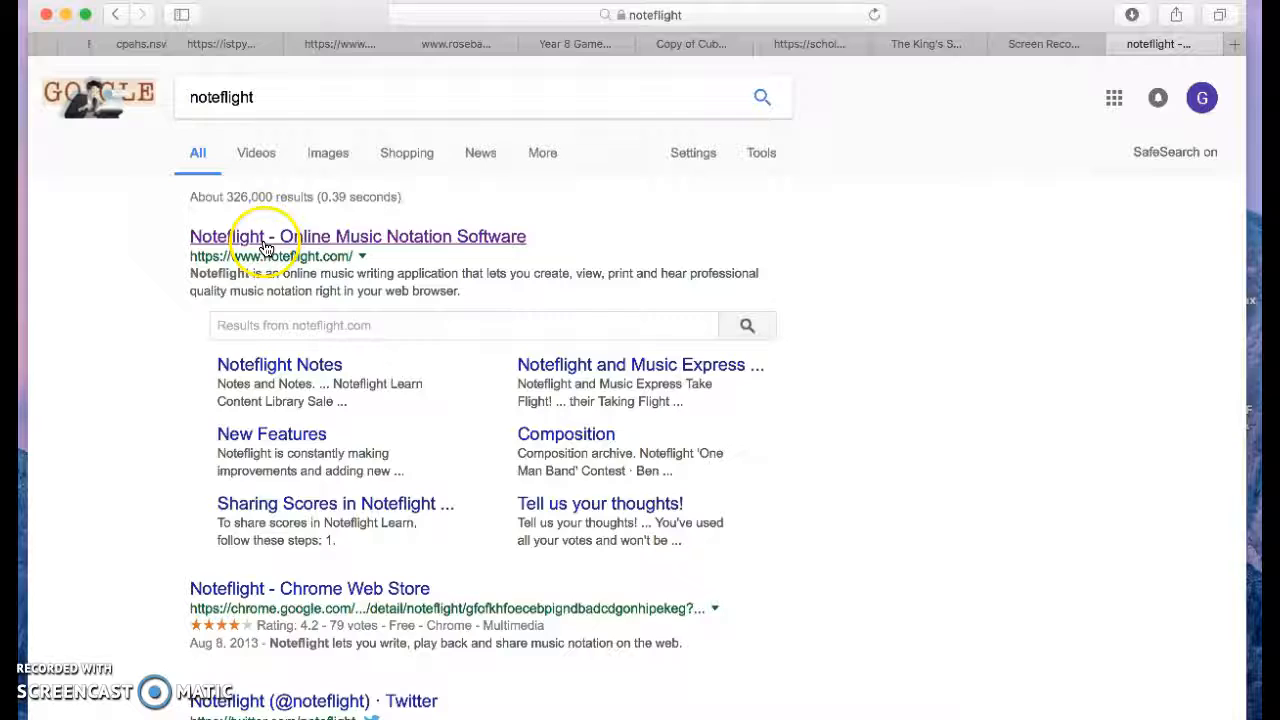
pyautogui.click(265, 240)
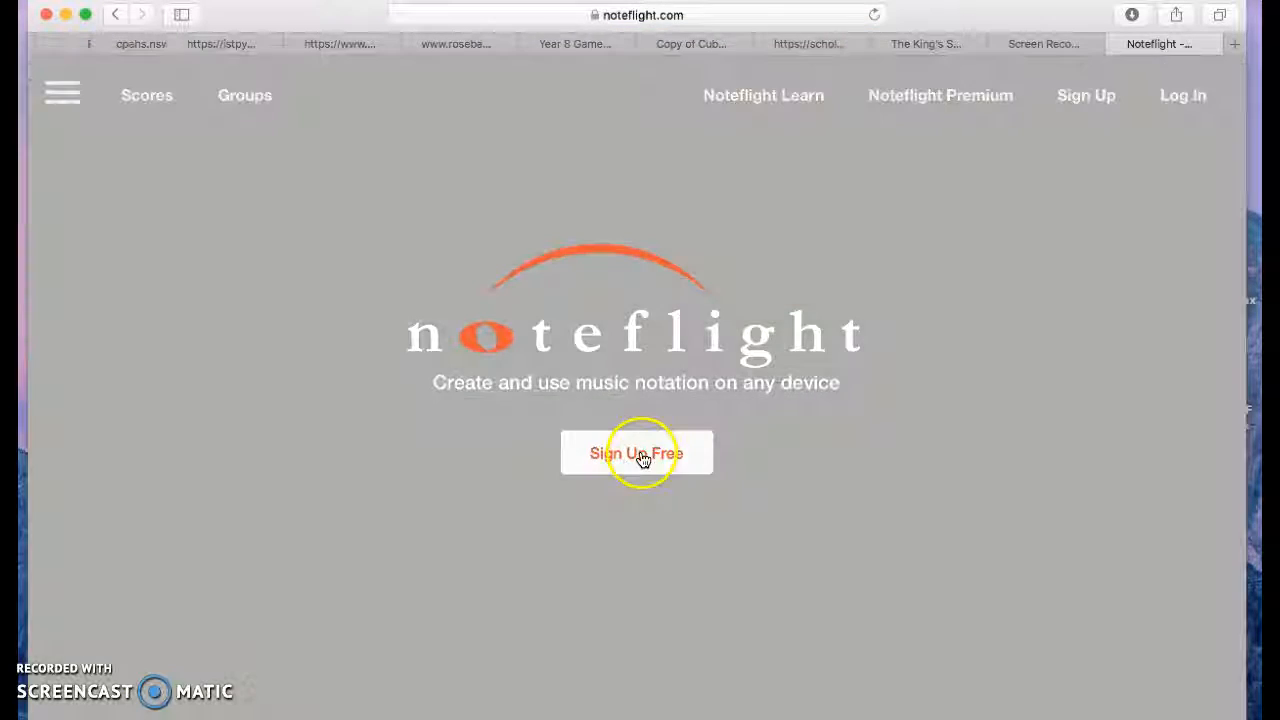
# Step: Log in to Noteflight with a Google account
pyautogui.click(630, 456)
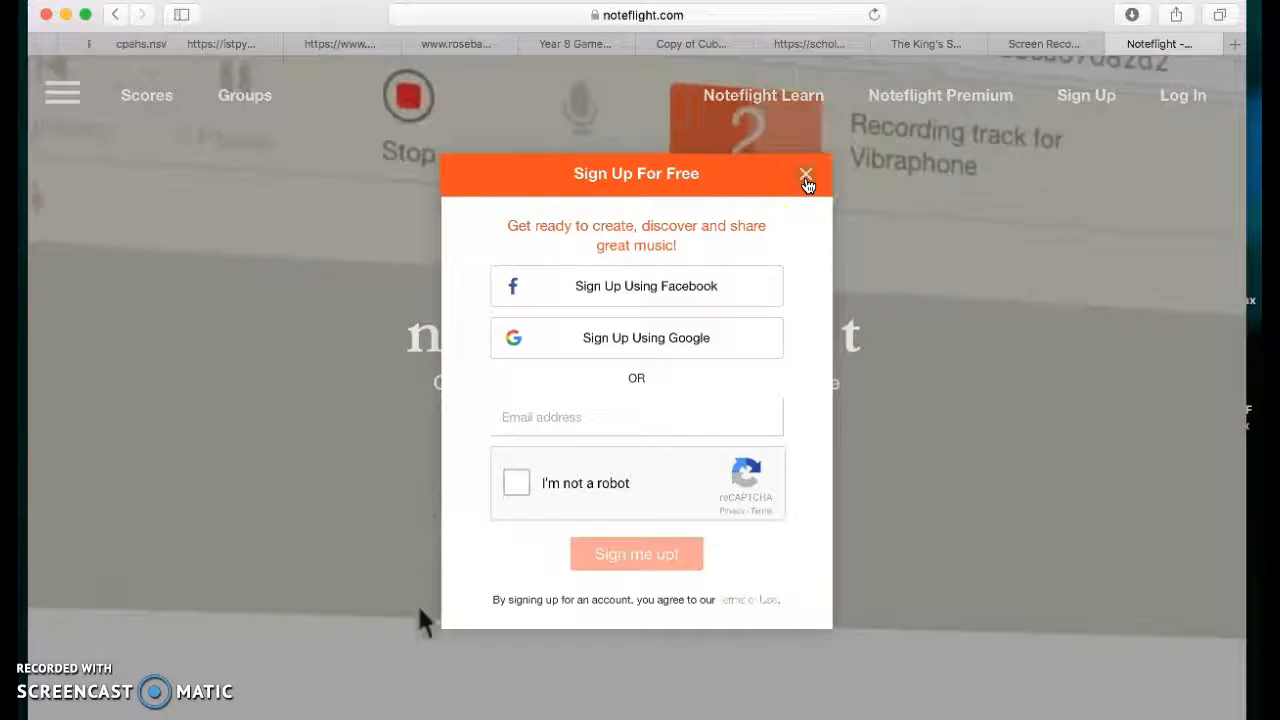
pyautogui.click(806, 178)
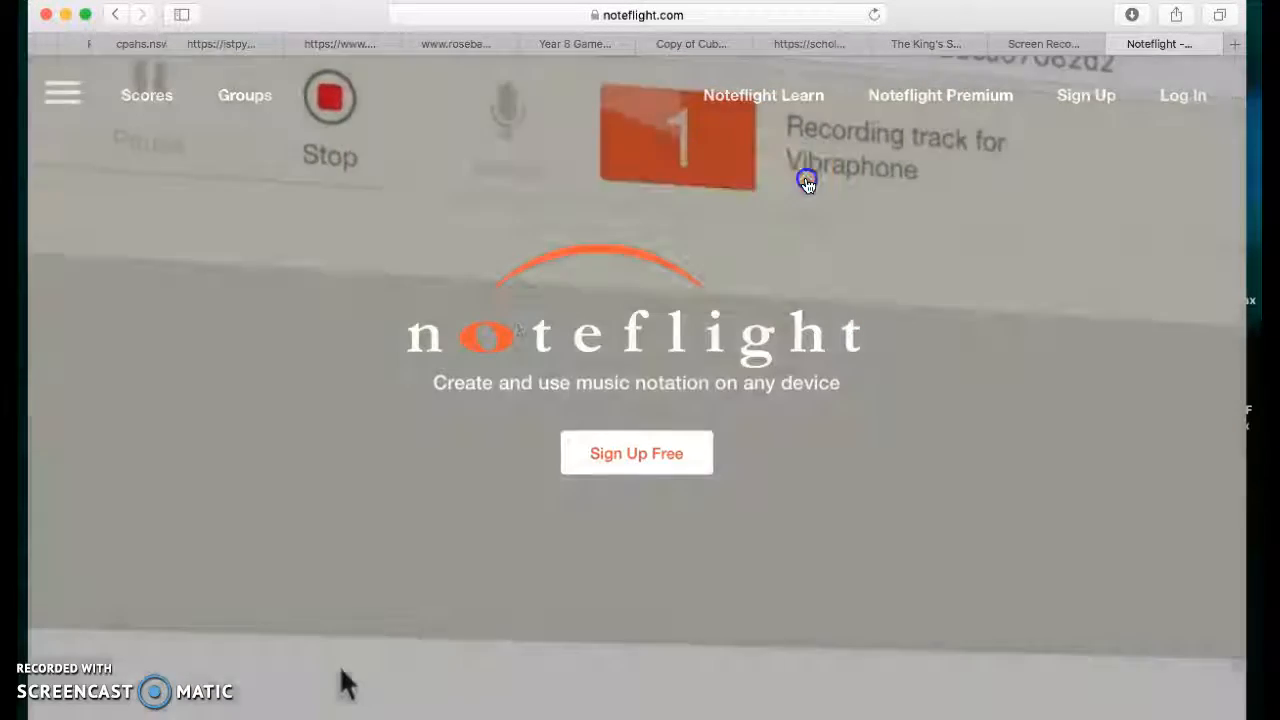
pyautogui.click(1181, 98)
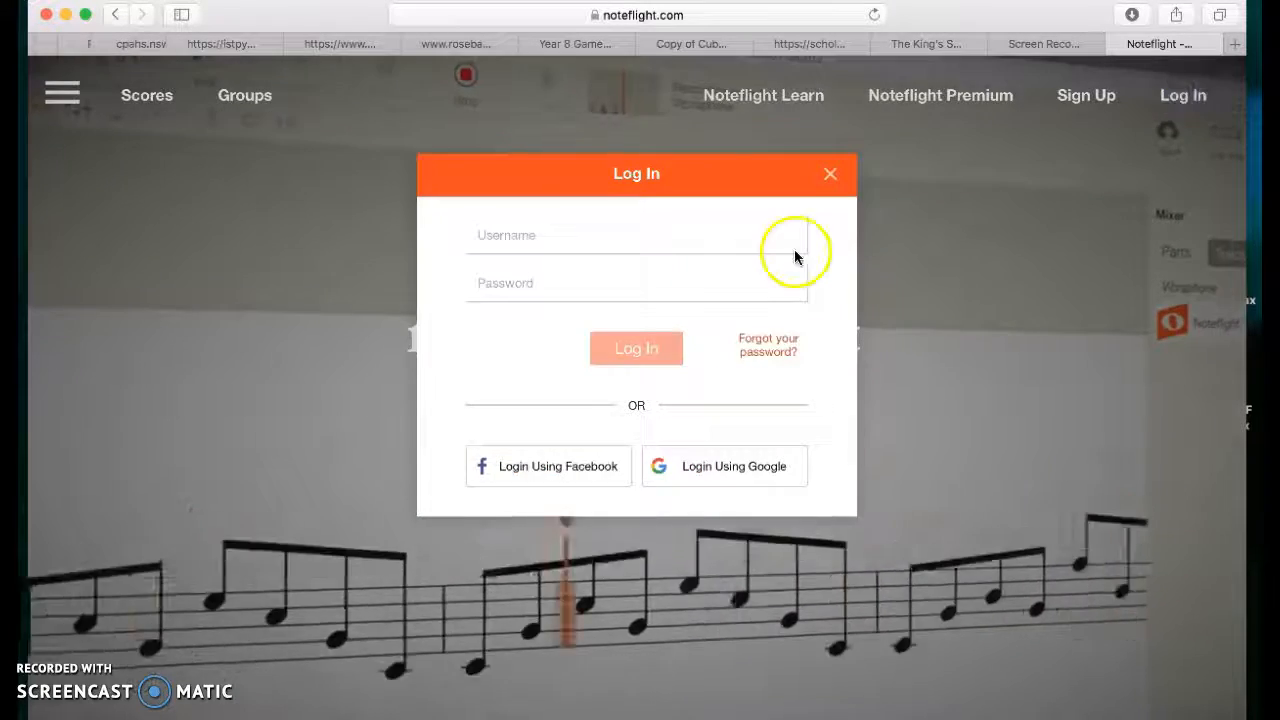
pyautogui.click(718, 470)
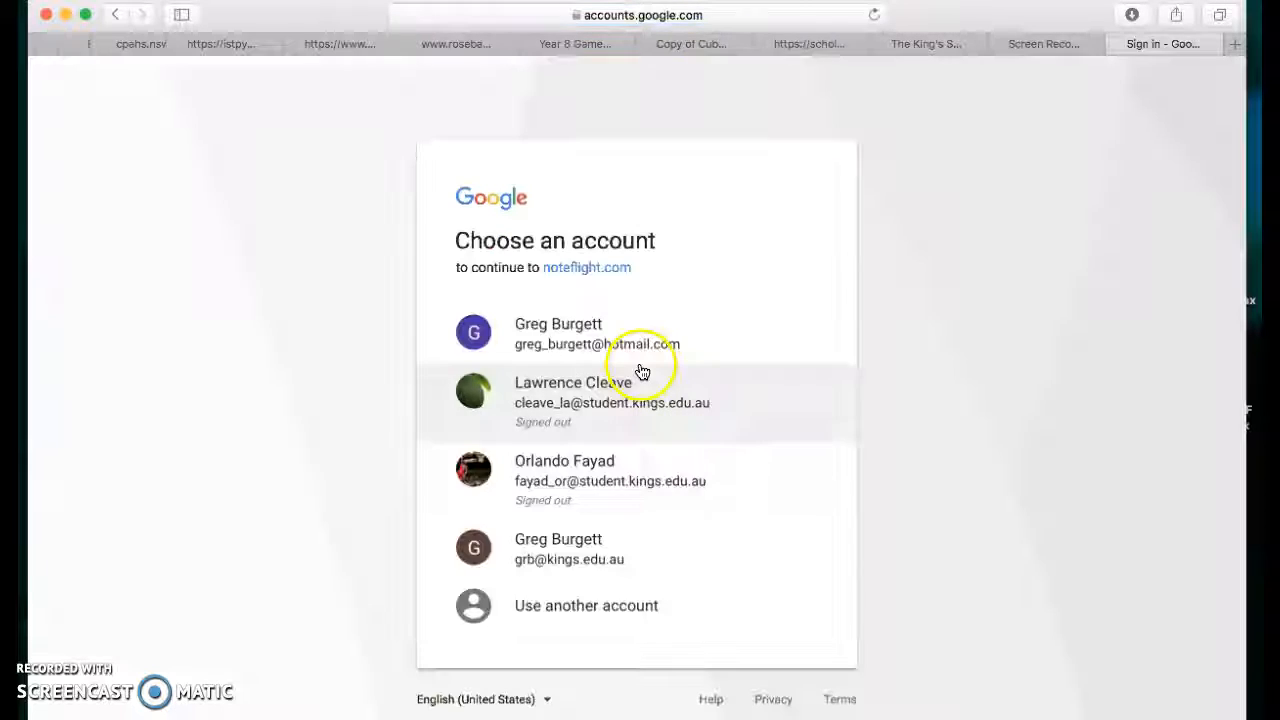
pyautogui.click(565, 332)
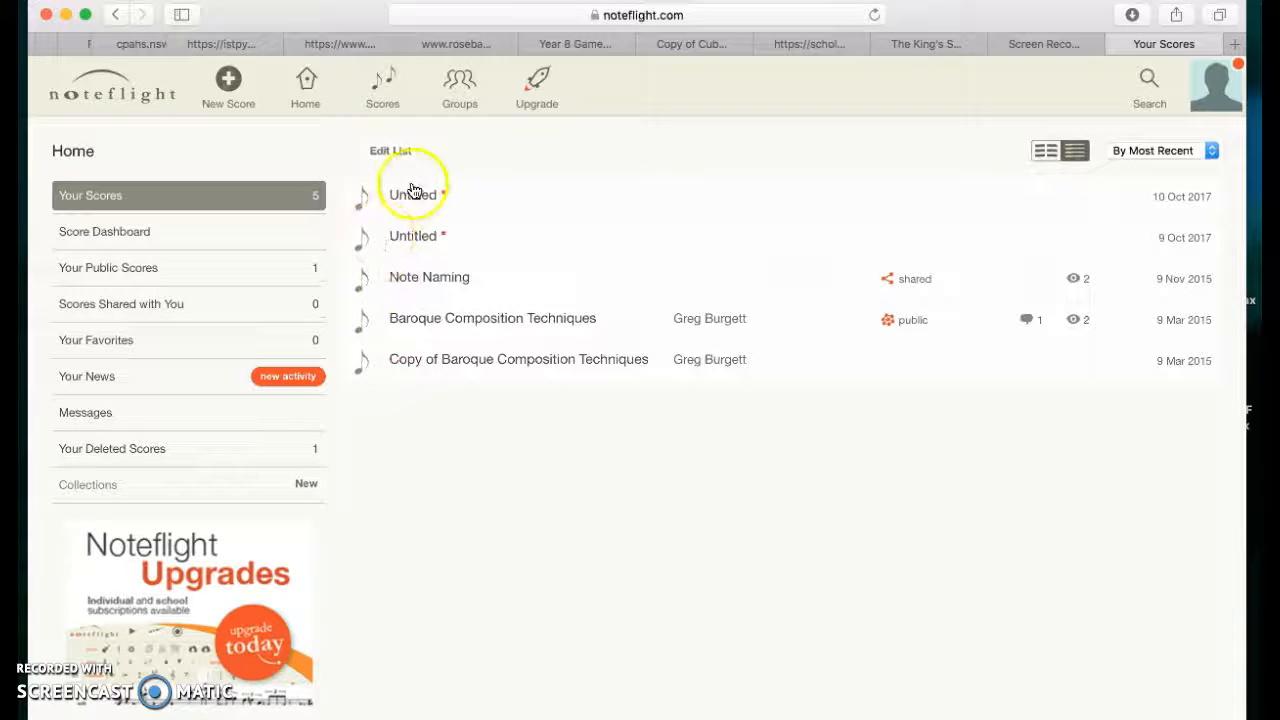
# Step: Create a new score starting from a blank score sheet
pyautogui.click(227, 84)
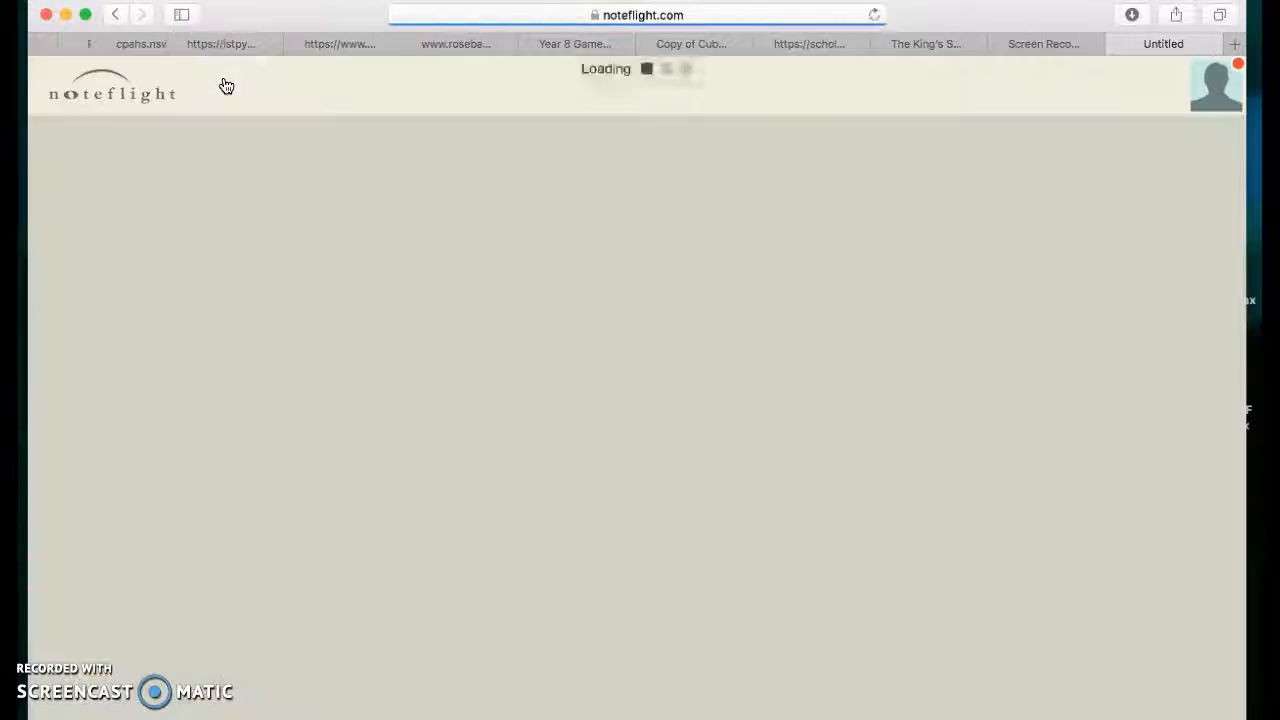
pyautogui.click(301, 313)
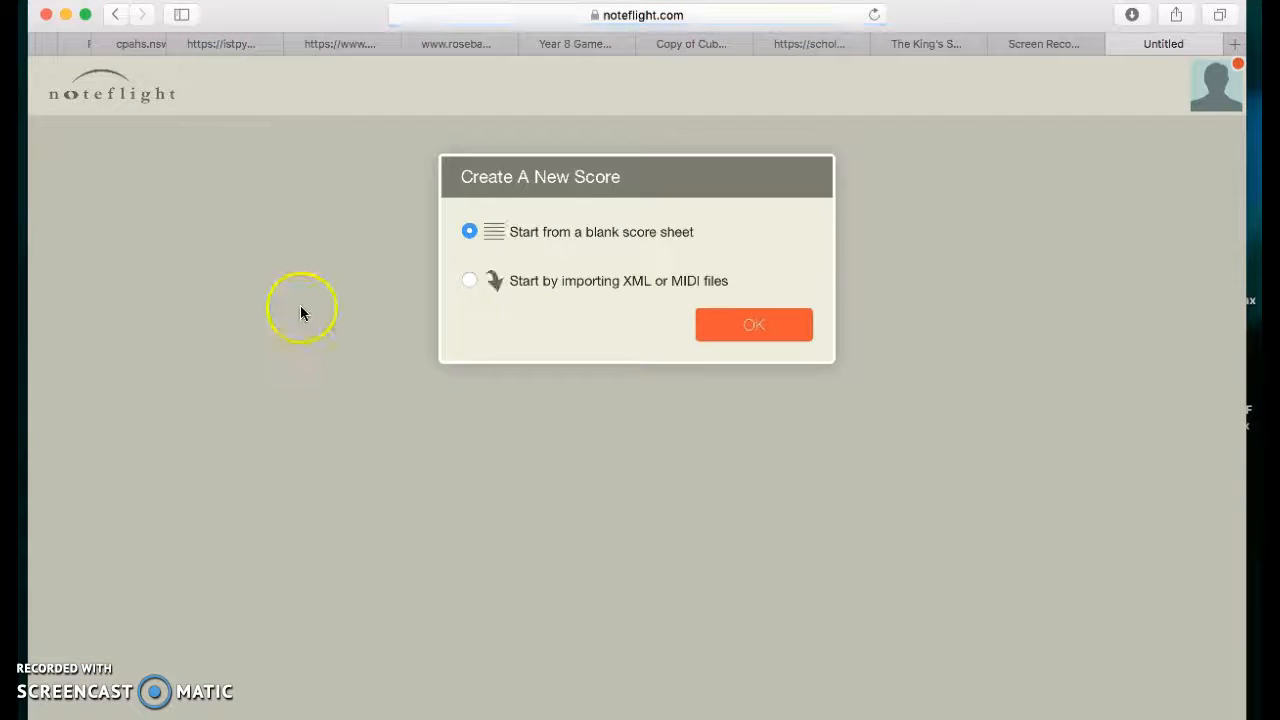
pyautogui.click(748, 329)
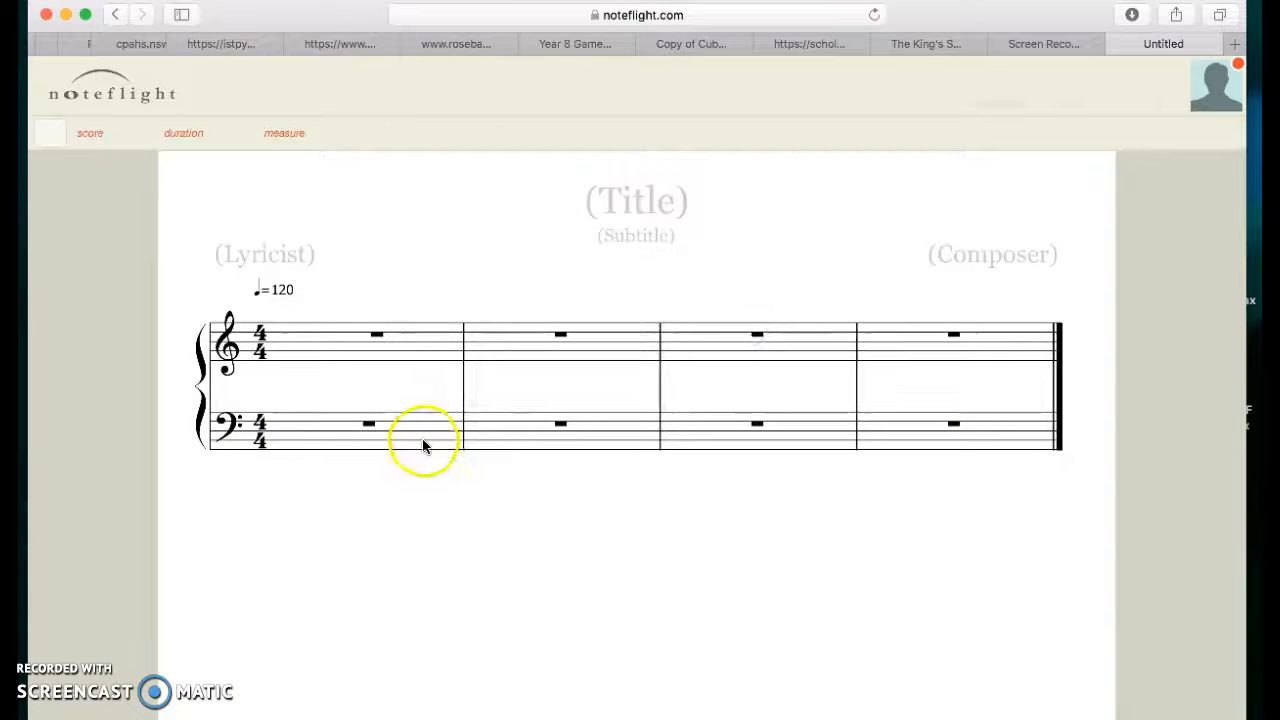
# Step: Set the score's title to Practice Composition
pyautogui.click(594, 263)
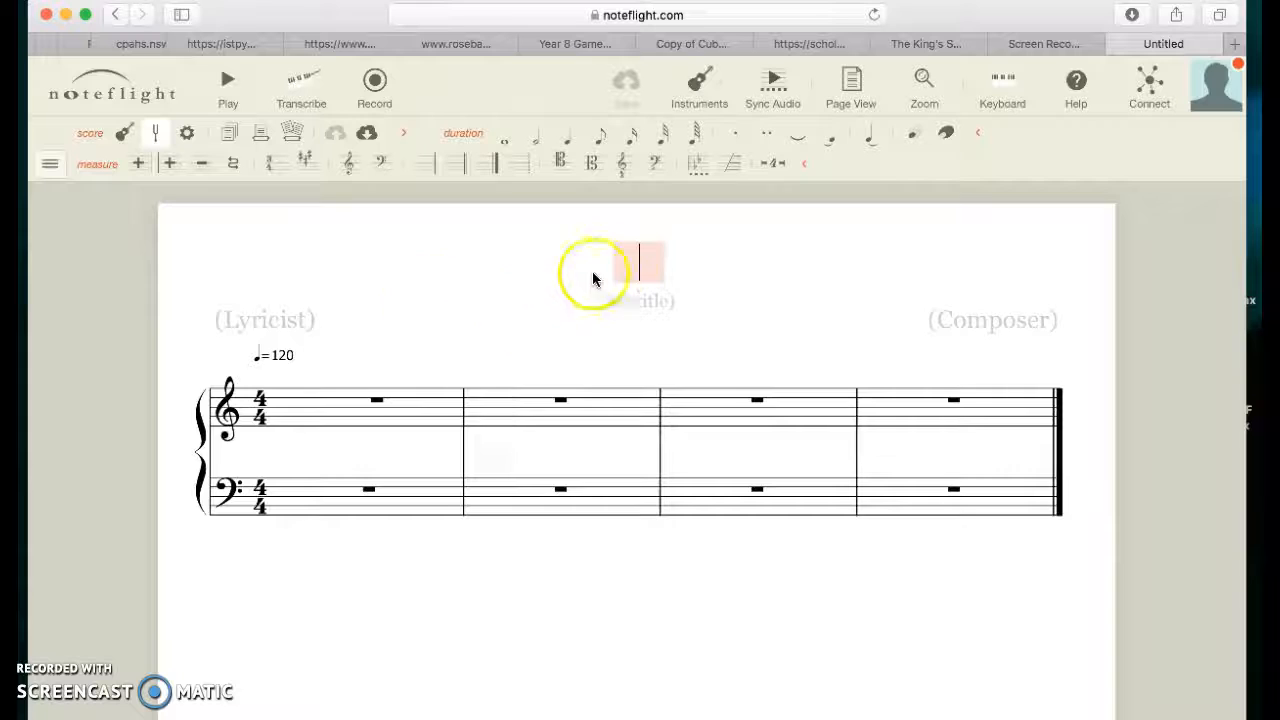
pyautogui.click(637, 300)
pyautogui.click(1016, 325)
pyautogui.click(263, 319)
pyautogui.click(637, 303)
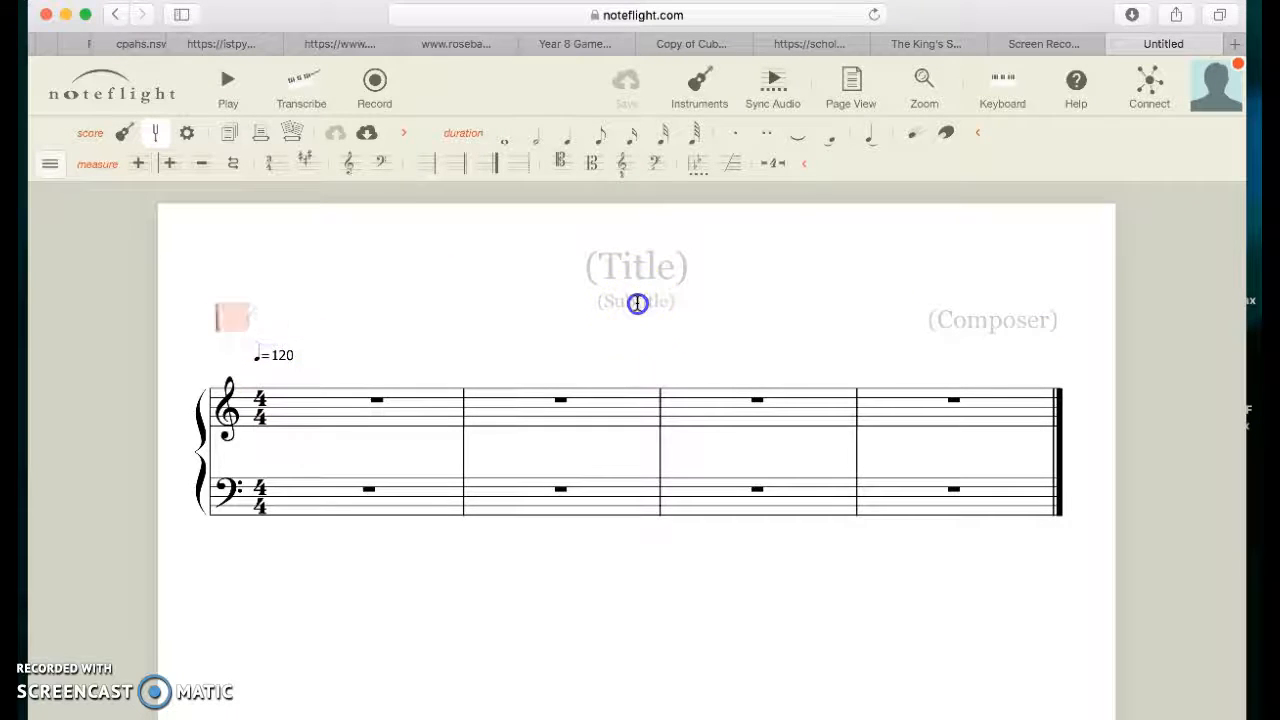
pyautogui.click(607, 265)
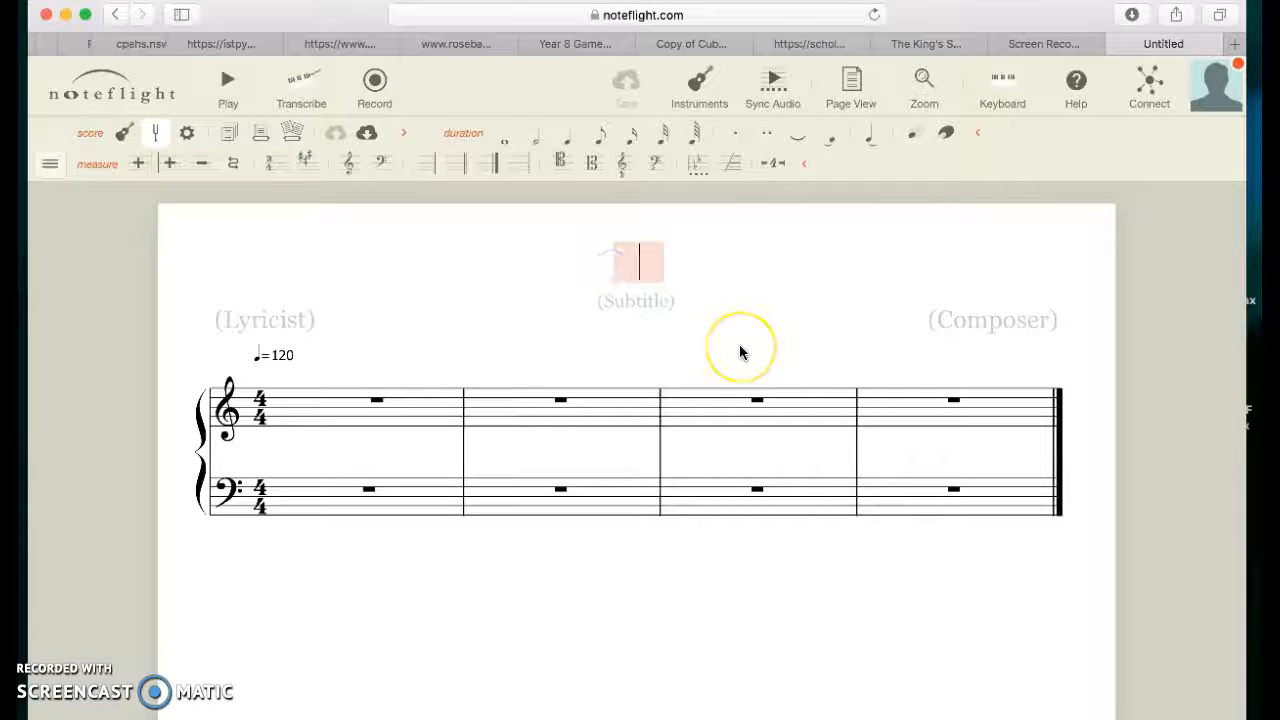
pyautogui.write('Pract')
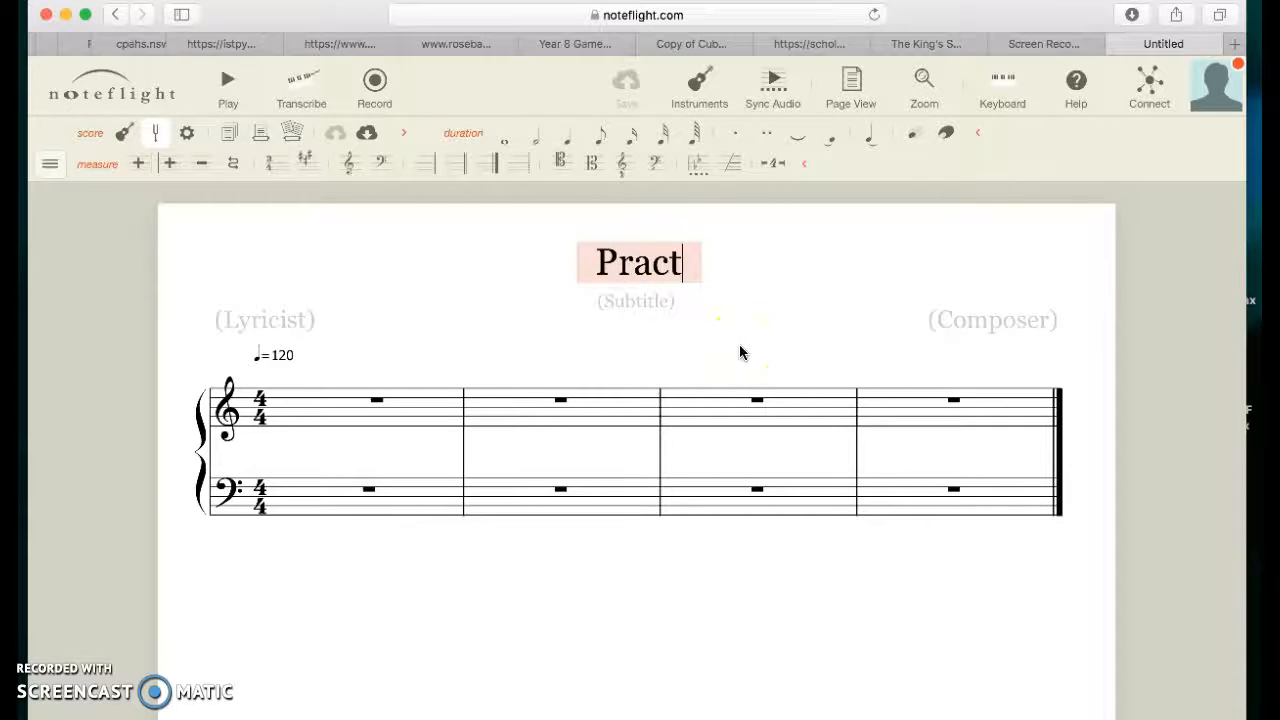
pyautogui.write('ice Com')
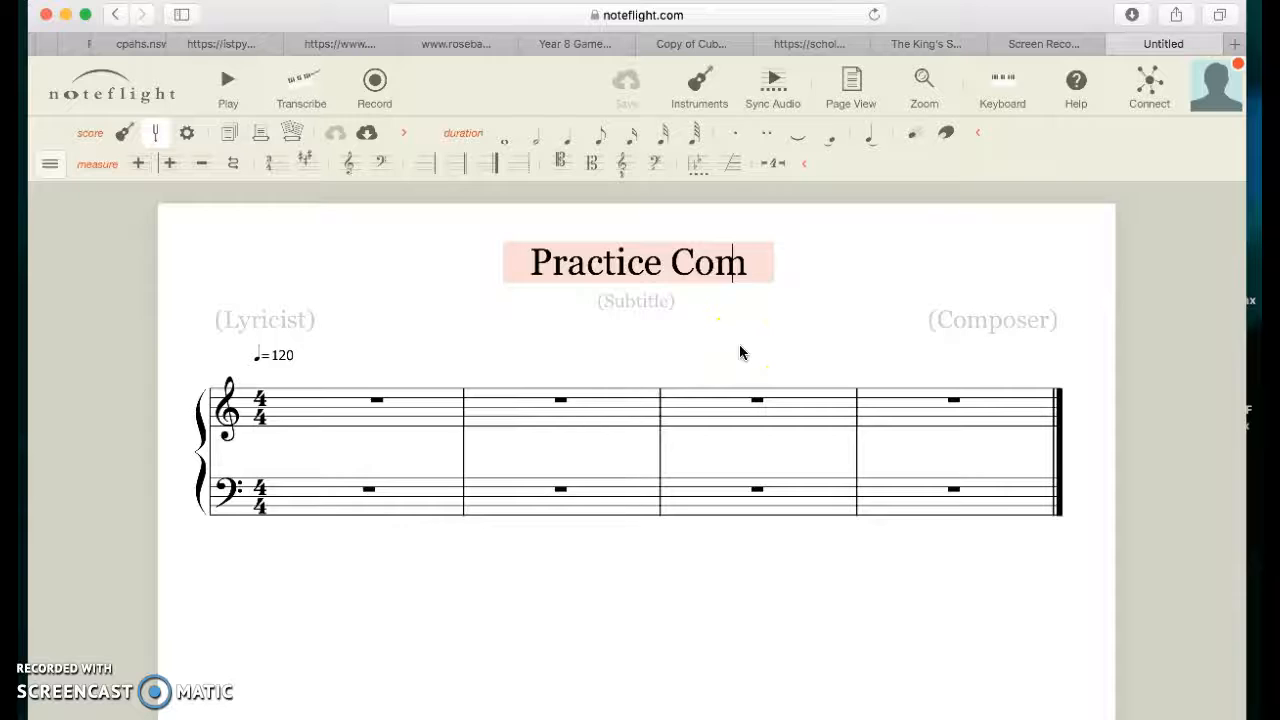
pyautogui.write('position')
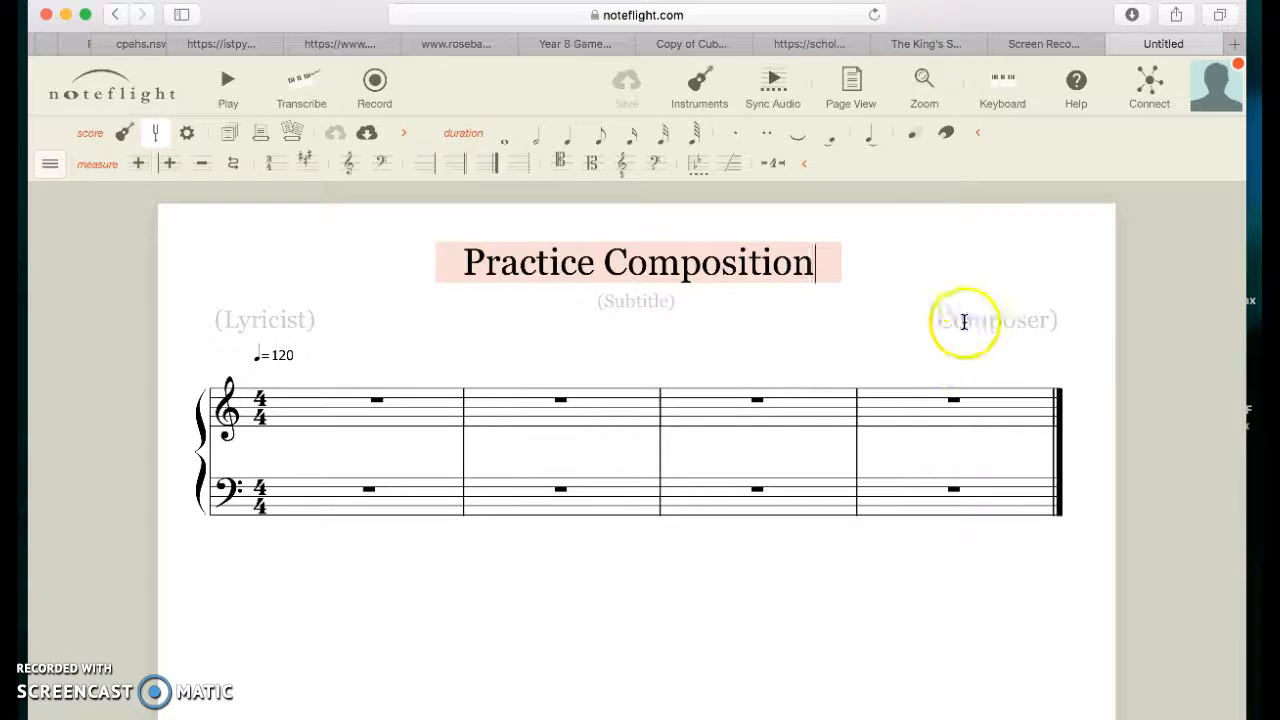
# Step: Enter the composer's name in the composer field
pyautogui.click(963, 320)
pyautogui.write('Mr Burg')
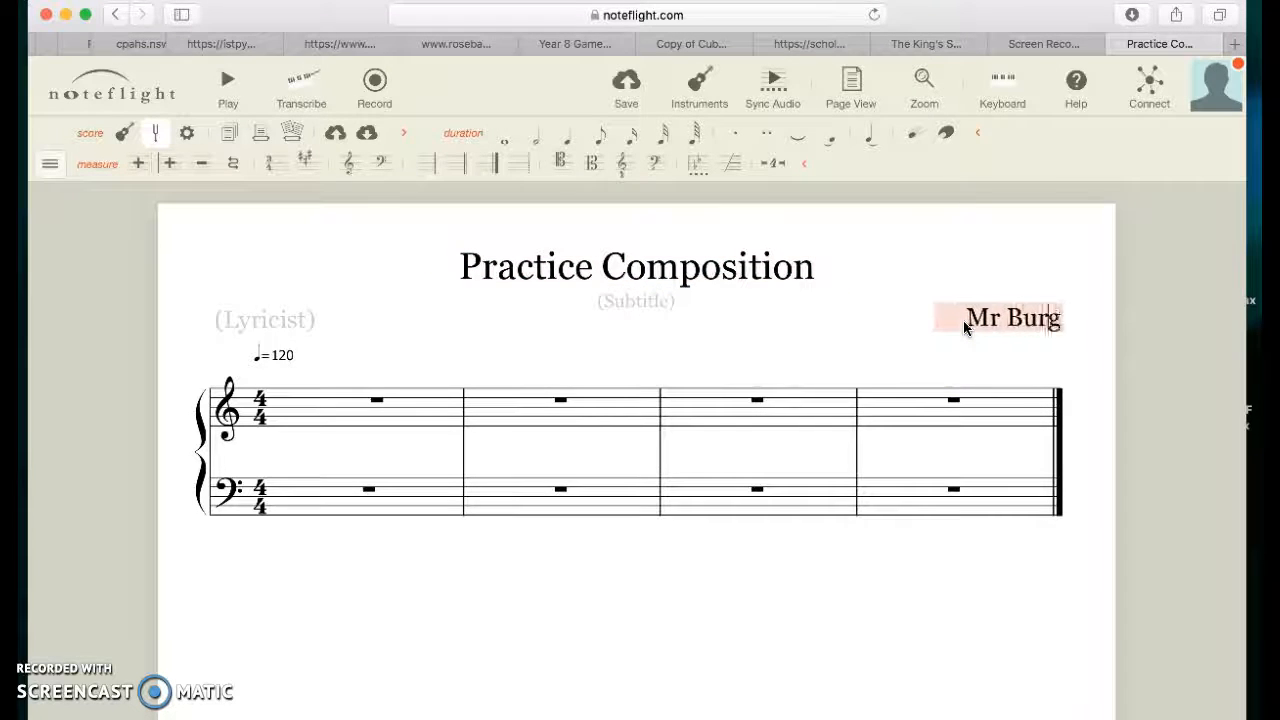
pyautogui.write('ett')
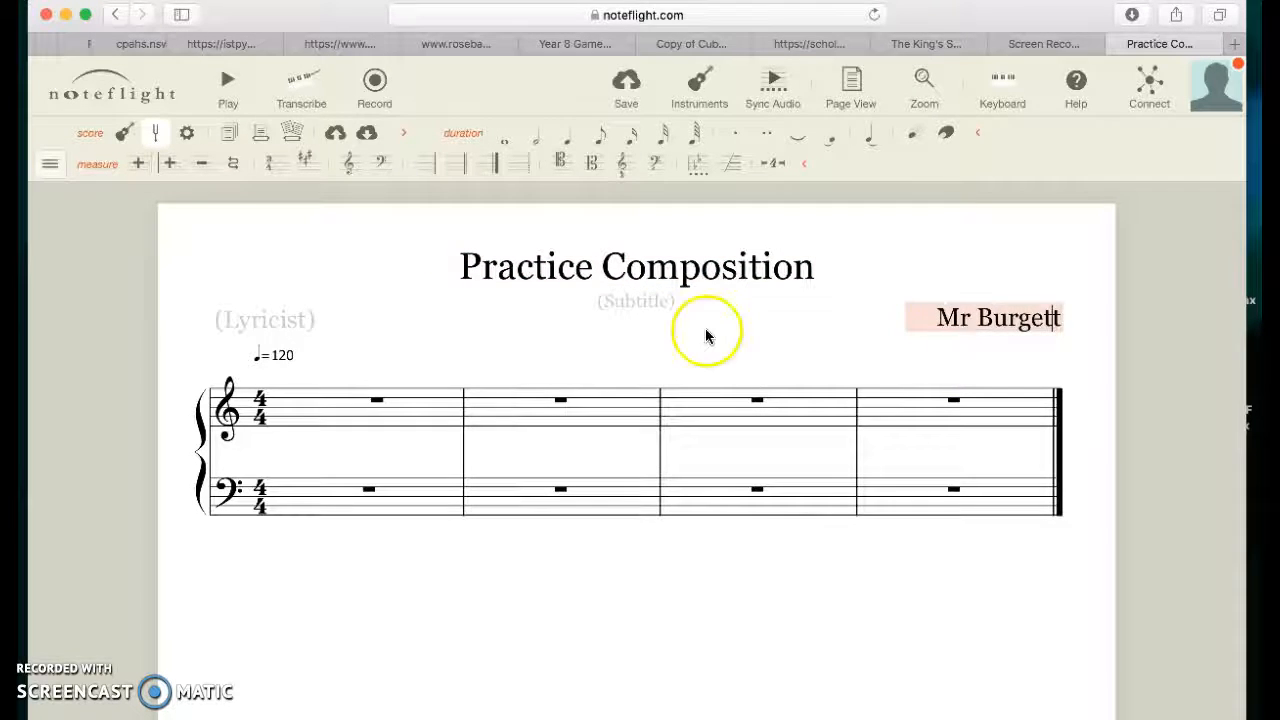
# Step: Enter a stepwise quarter-note melody across measures 1 and 2 of the treble staff
pyautogui.click(303, 428)
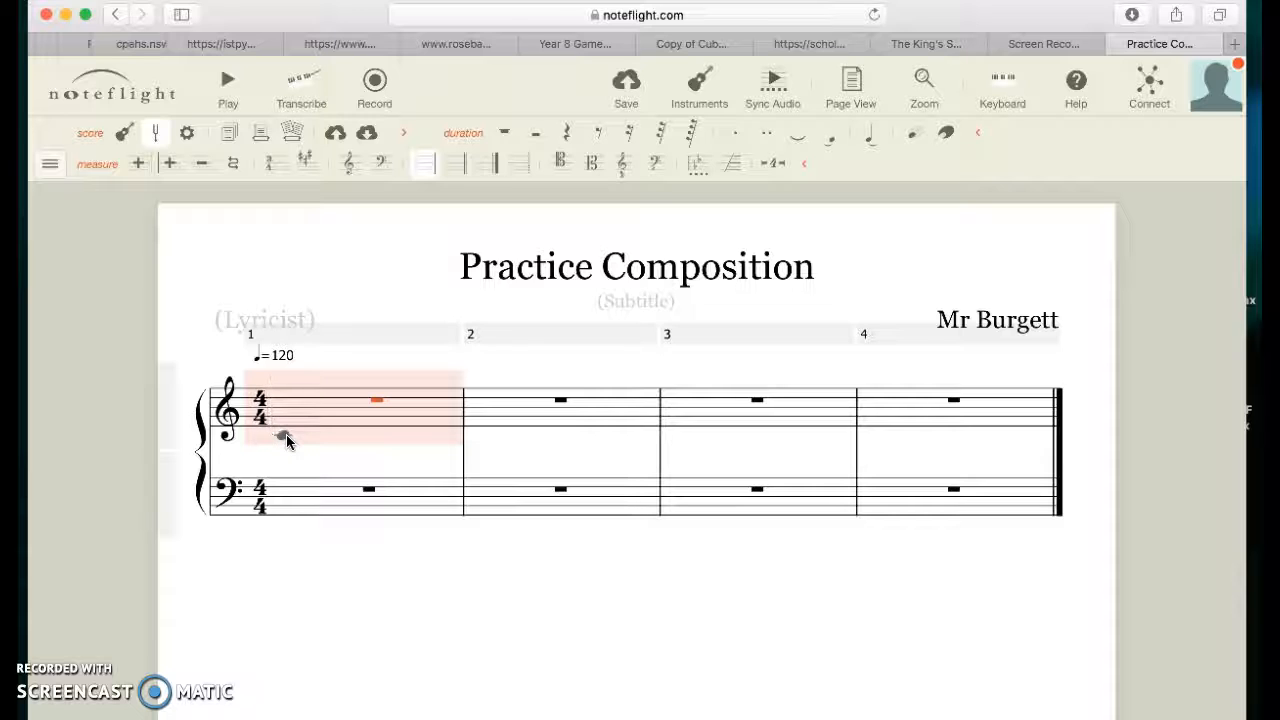
pyautogui.click(286, 436)
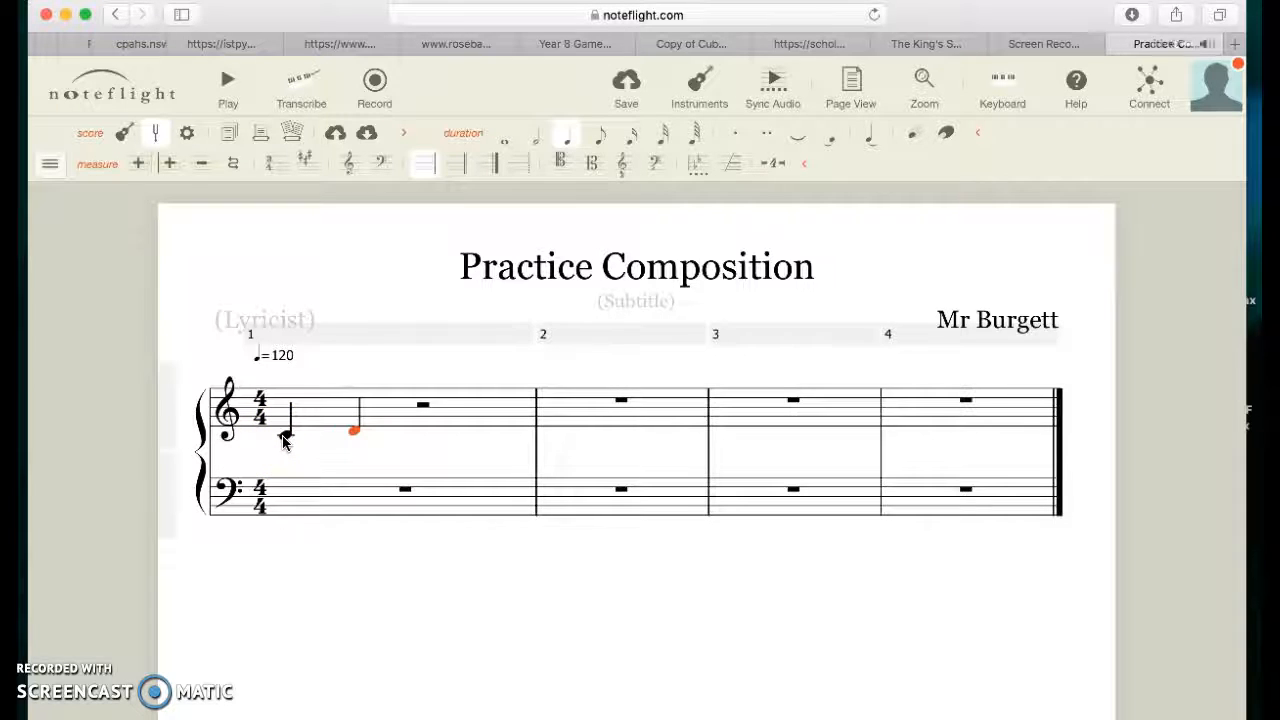
pyautogui.press('e')
pyautogui.press('g')
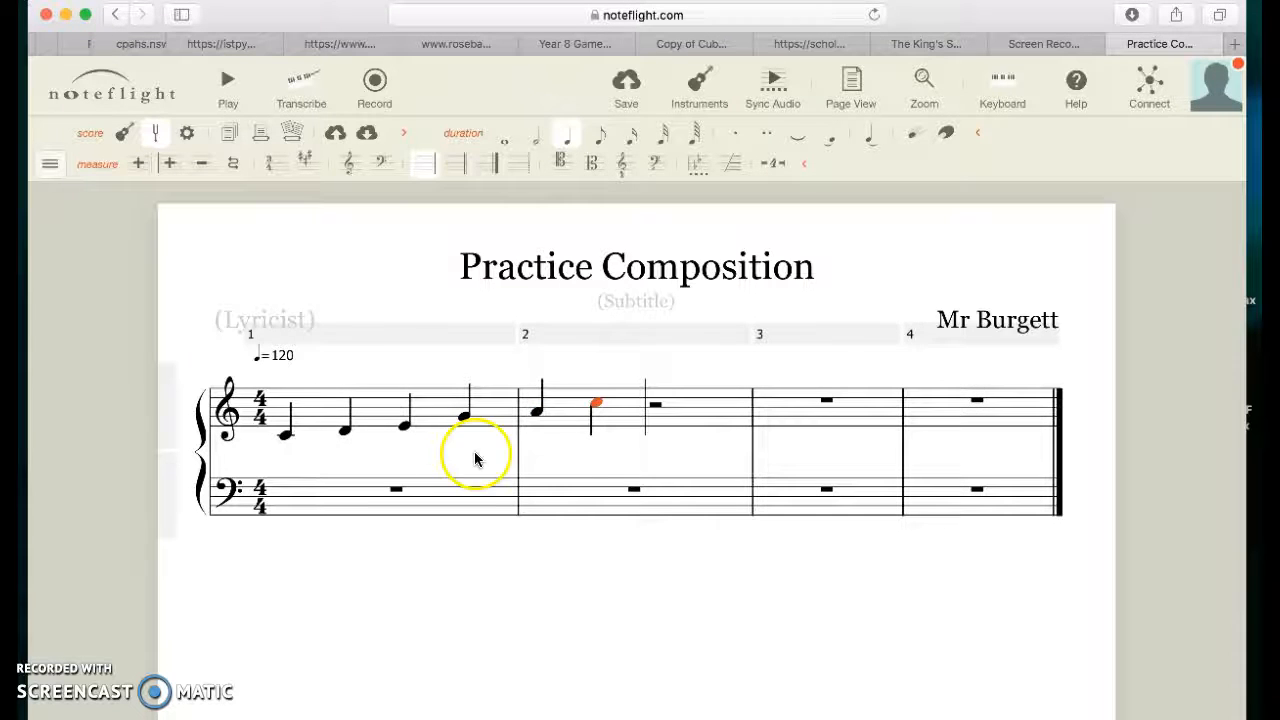
# Step: Change the two notes in treble measure 2 to half notes
pyautogui.click(535, 418)
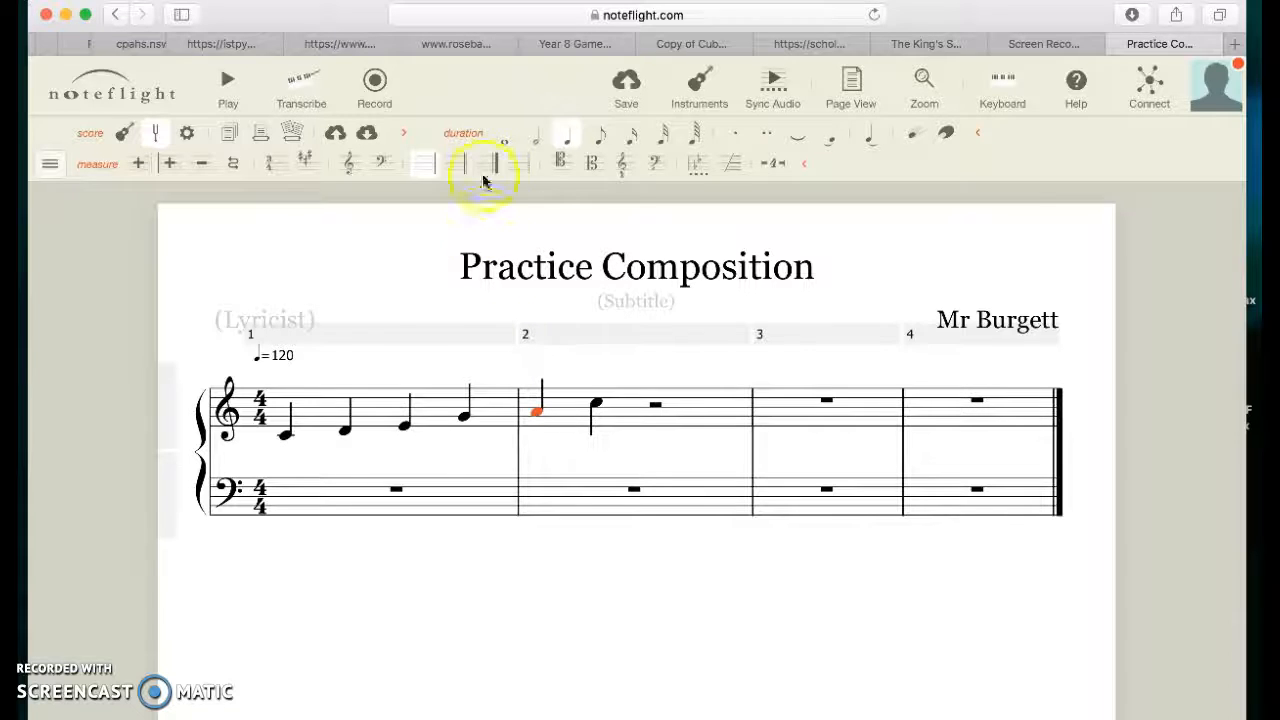
pyautogui.click(537, 134)
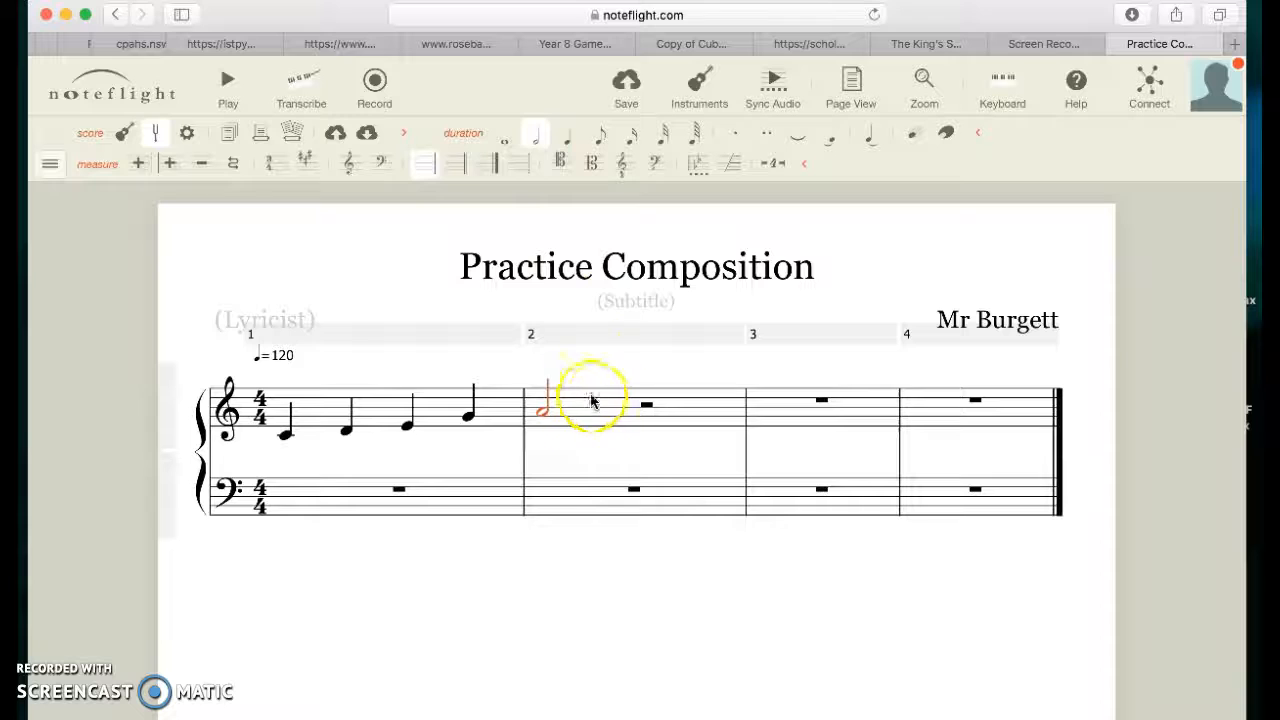
pyautogui.click(661, 438)
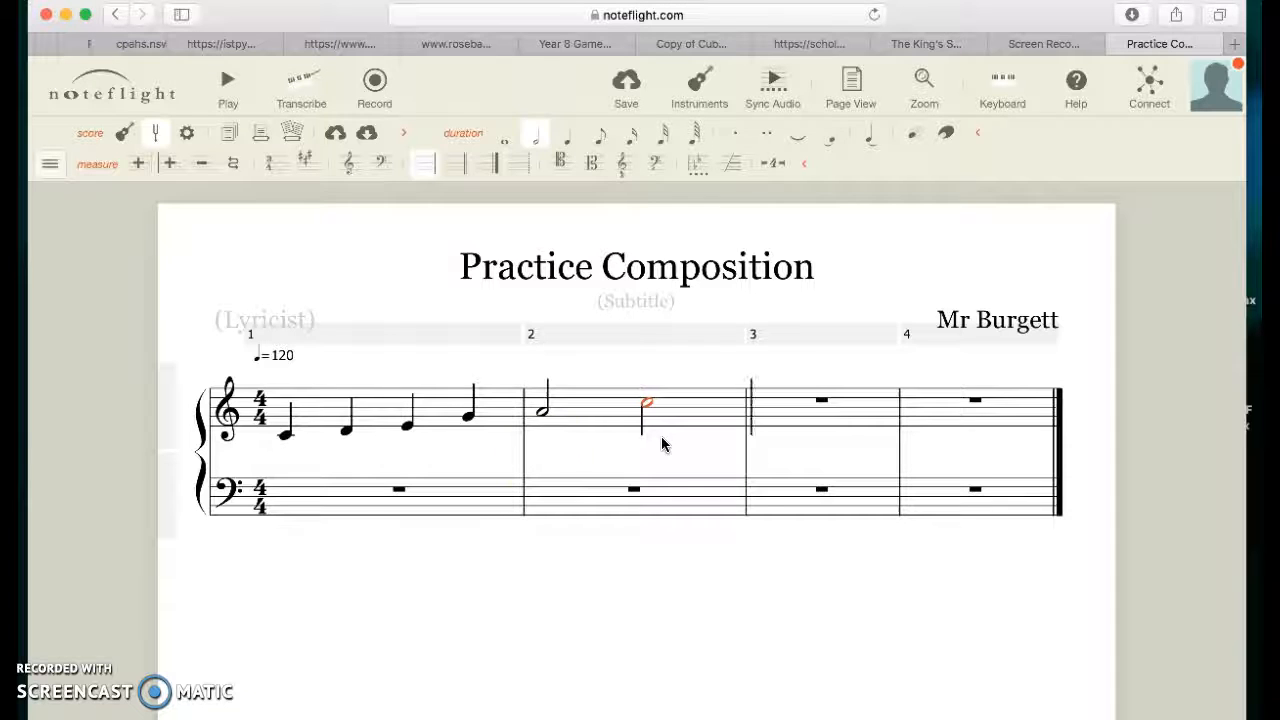
# Step: Build a three-note half-note chord at the start of bass staff measure 1
pyautogui.click(329, 505)
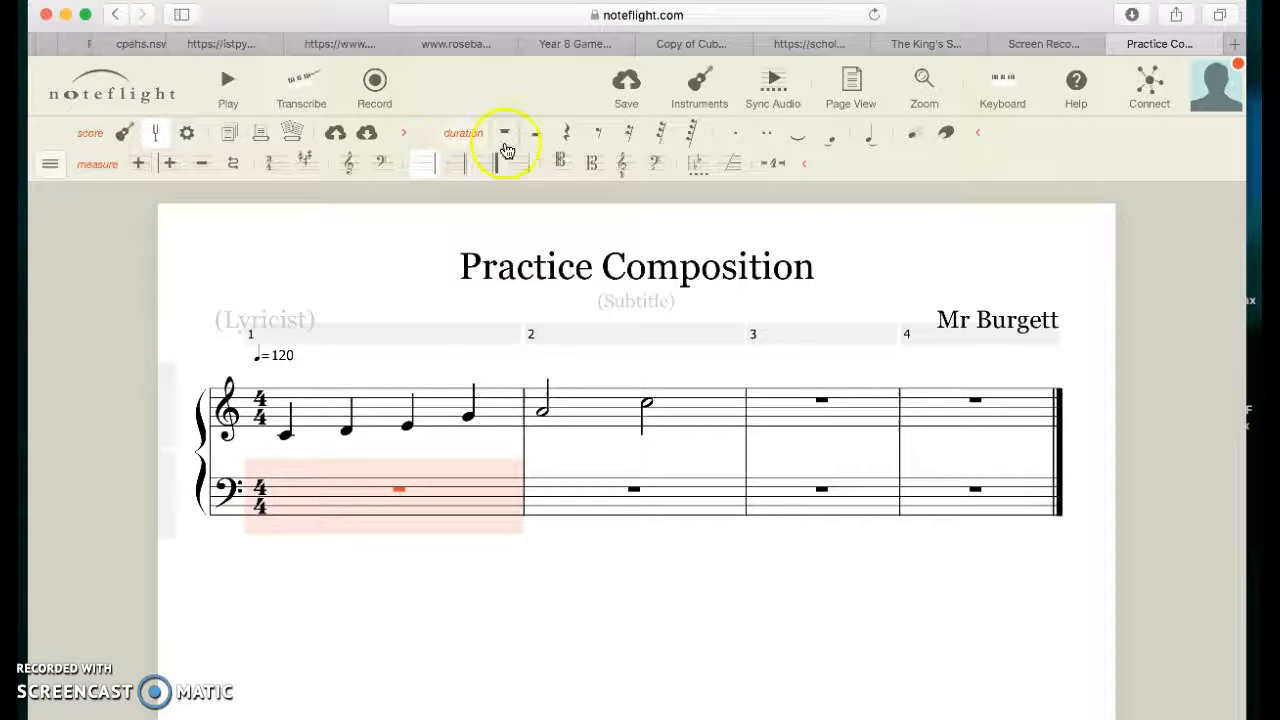
pyautogui.click(285, 502)
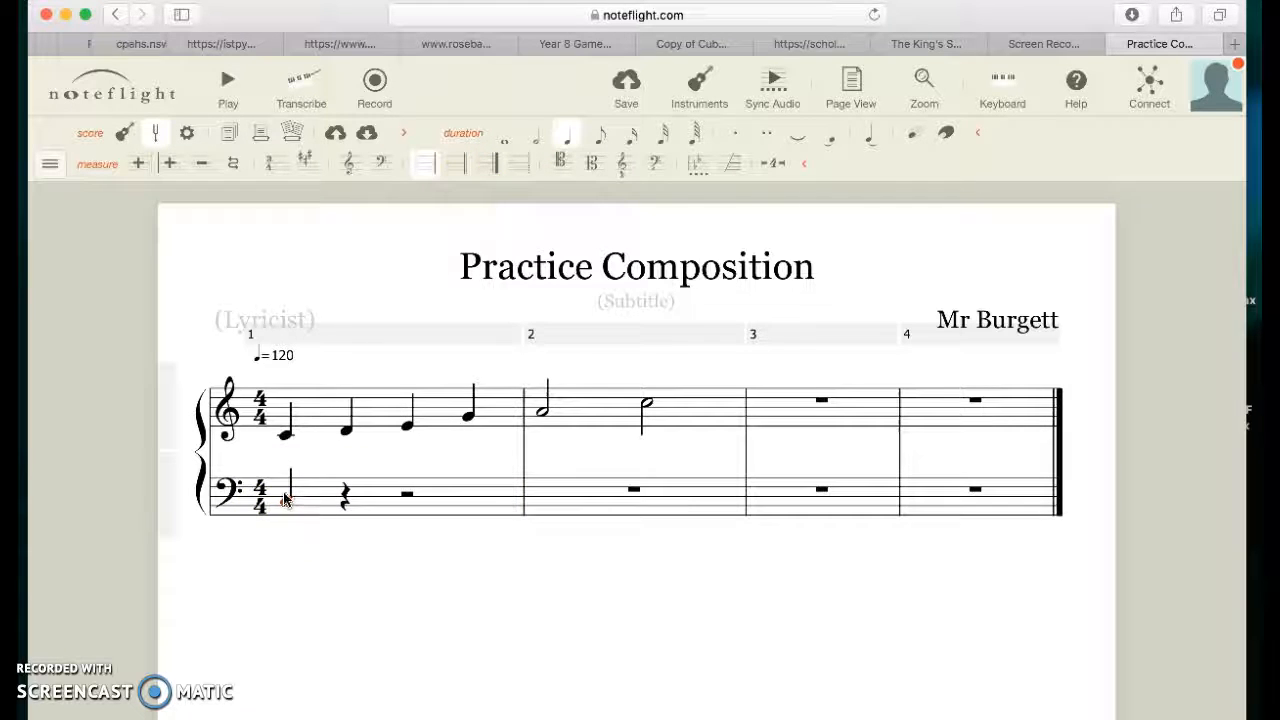
pyautogui.click(284, 500)
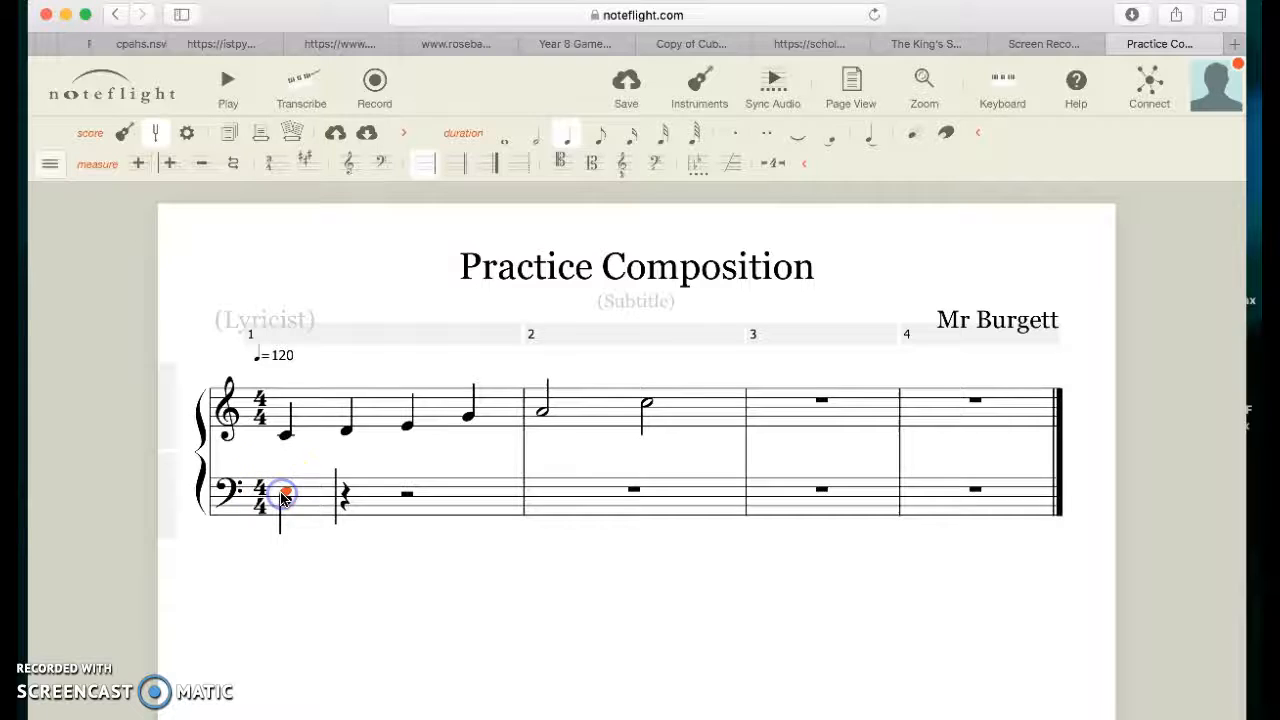
pyautogui.click(290, 487)
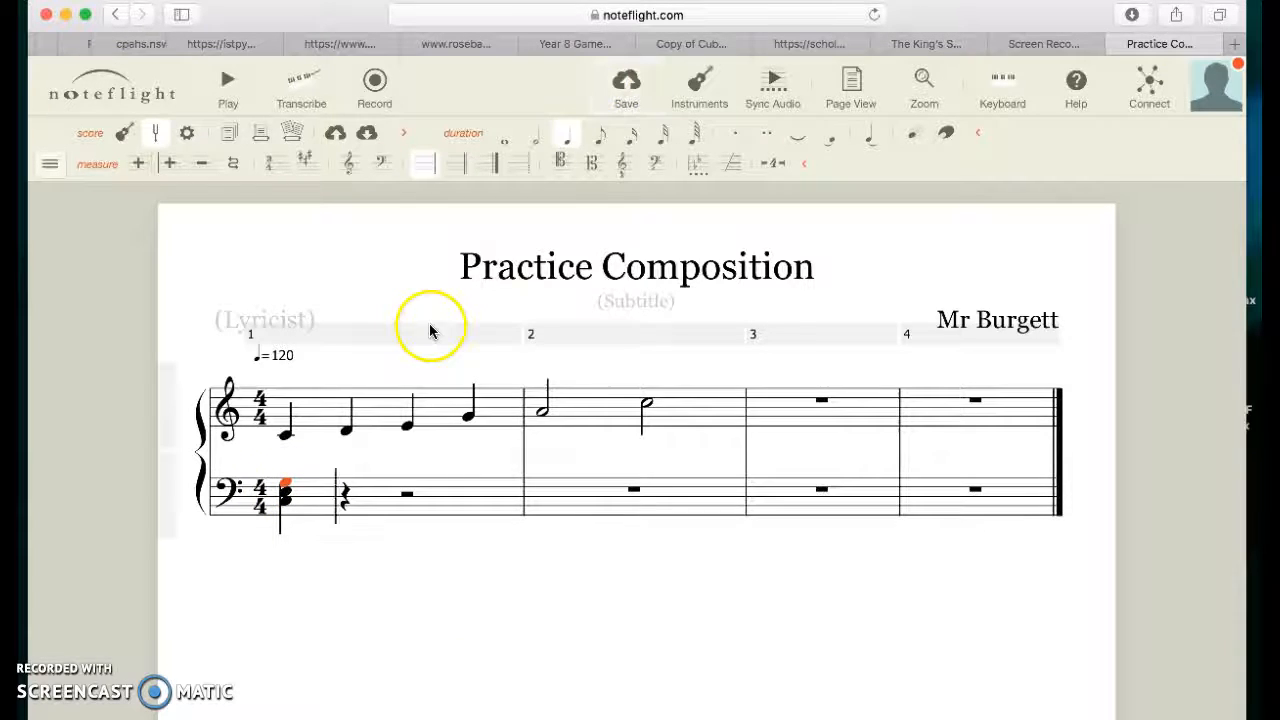
pyautogui.click(290, 505)
pyautogui.click(532, 134)
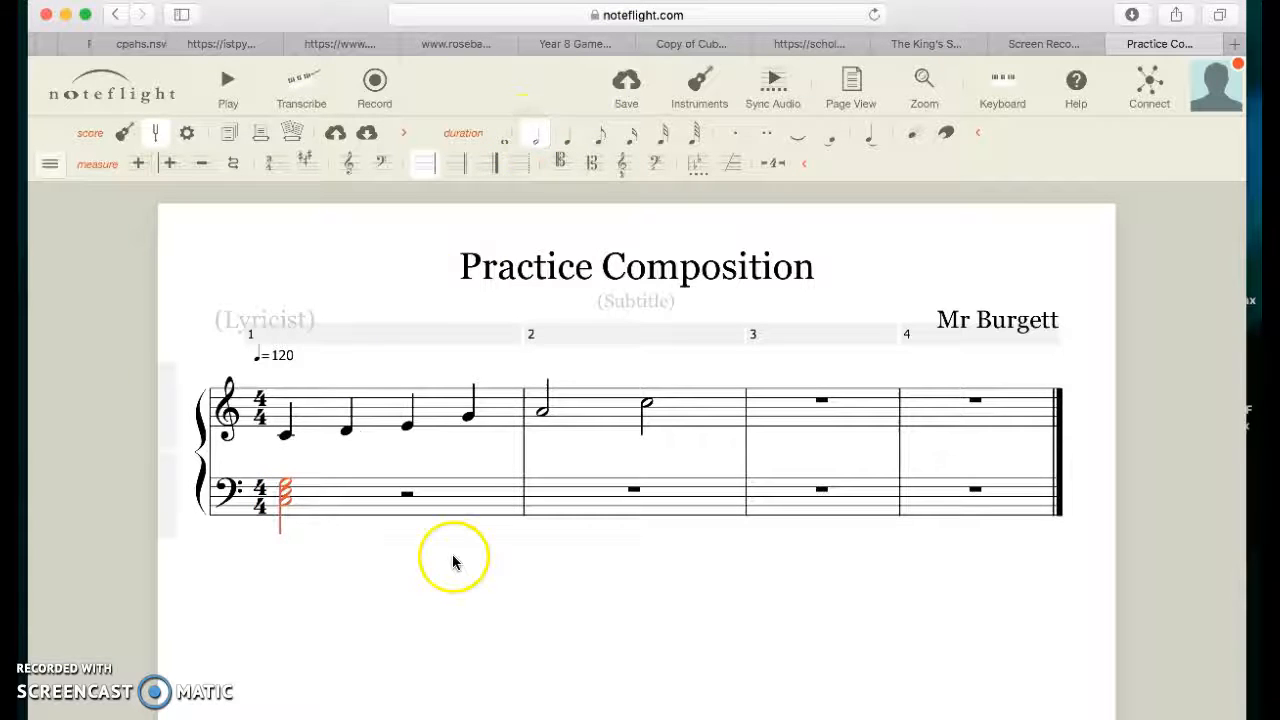
# Step: Build a second three-note half-note chord on F in the second half of bass measure 1
pyautogui.click(408, 493)
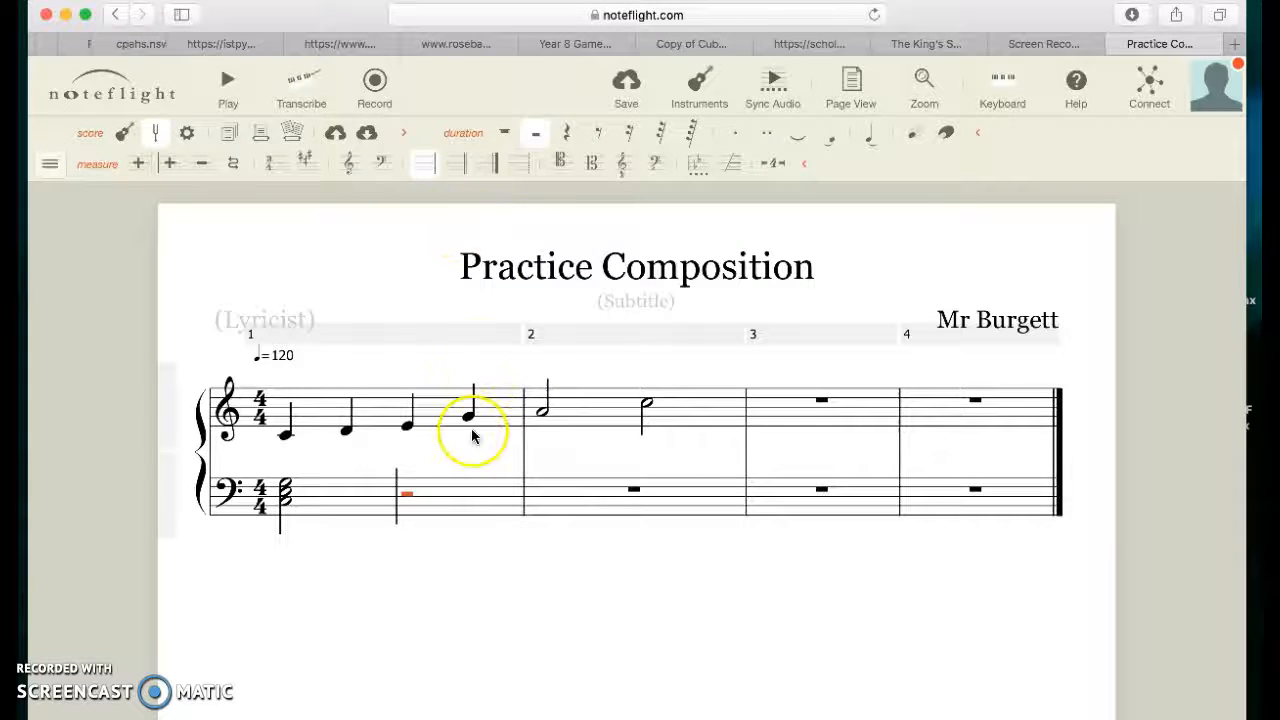
pyautogui.press('f')
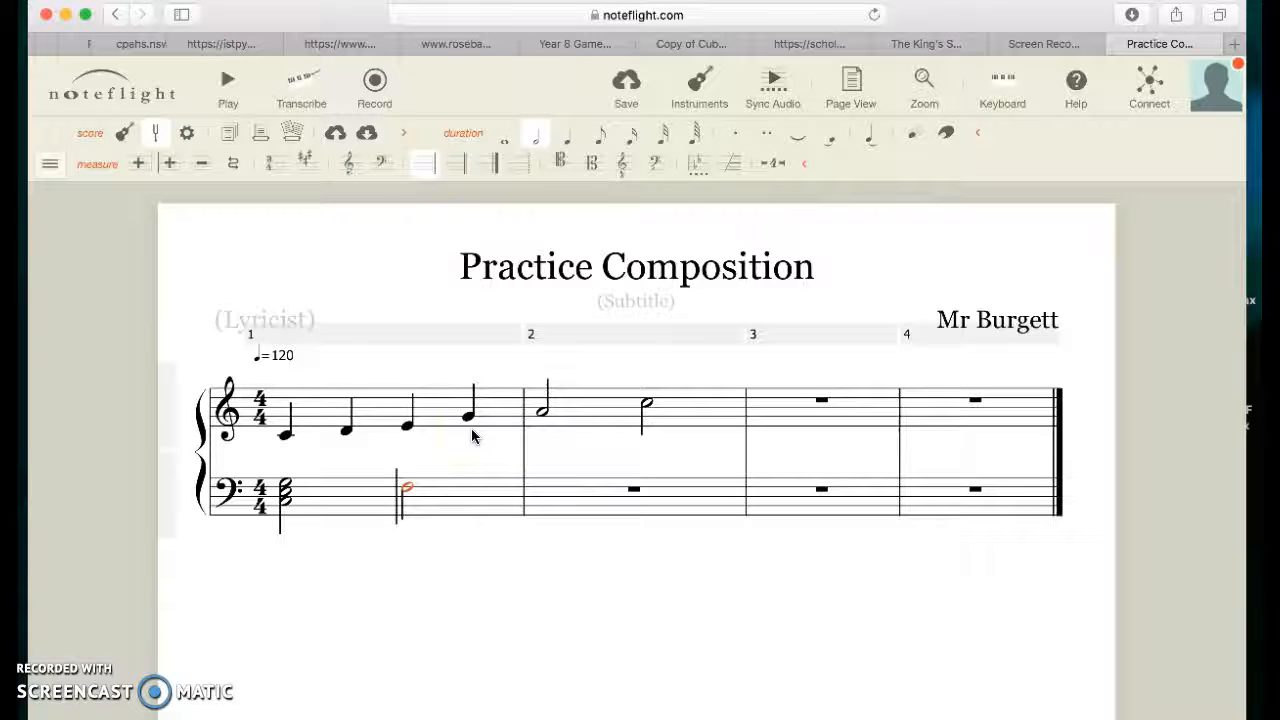
pyautogui.click(400, 469)
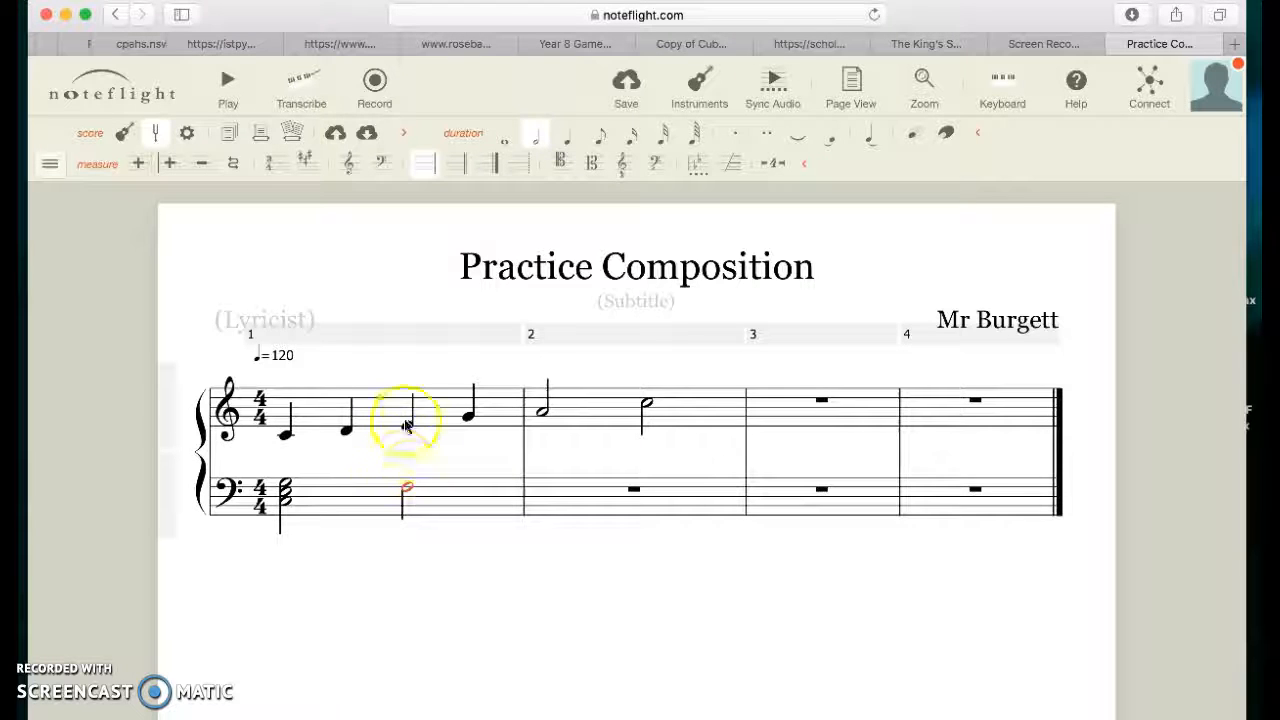
pyautogui.click(408, 484)
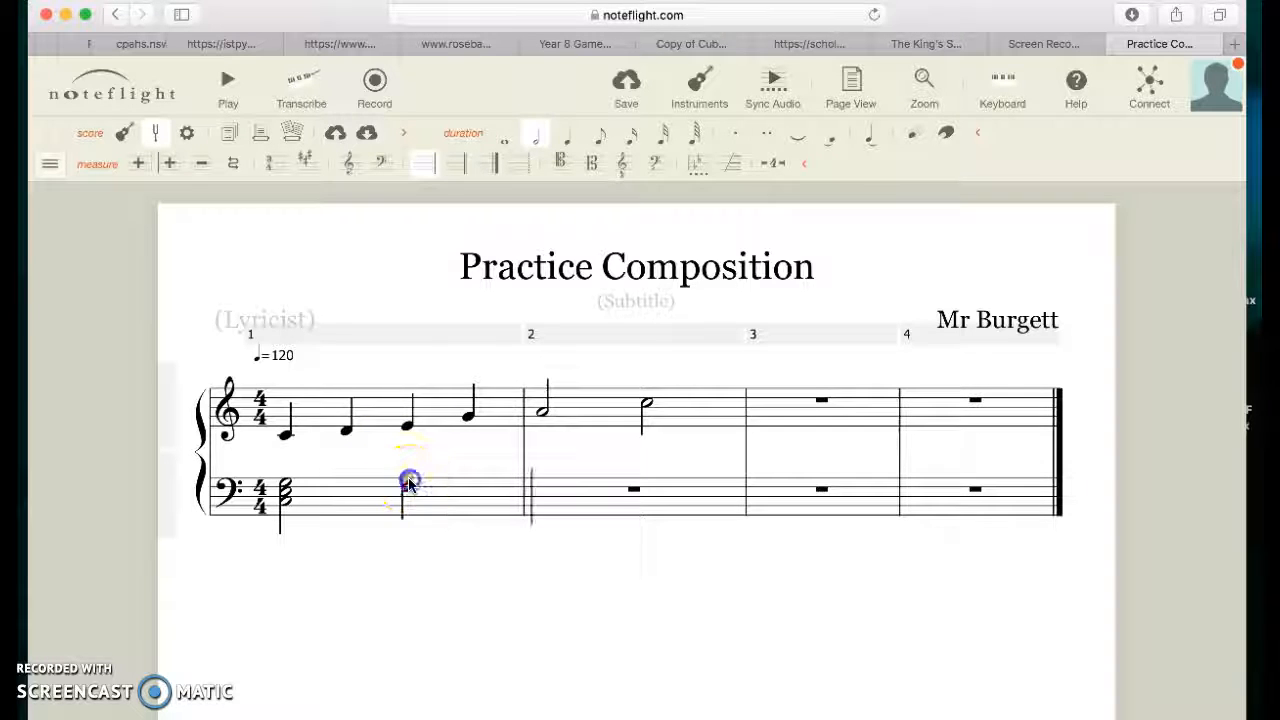
pyautogui.click(463, 477)
pyautogui.click(408, 474)
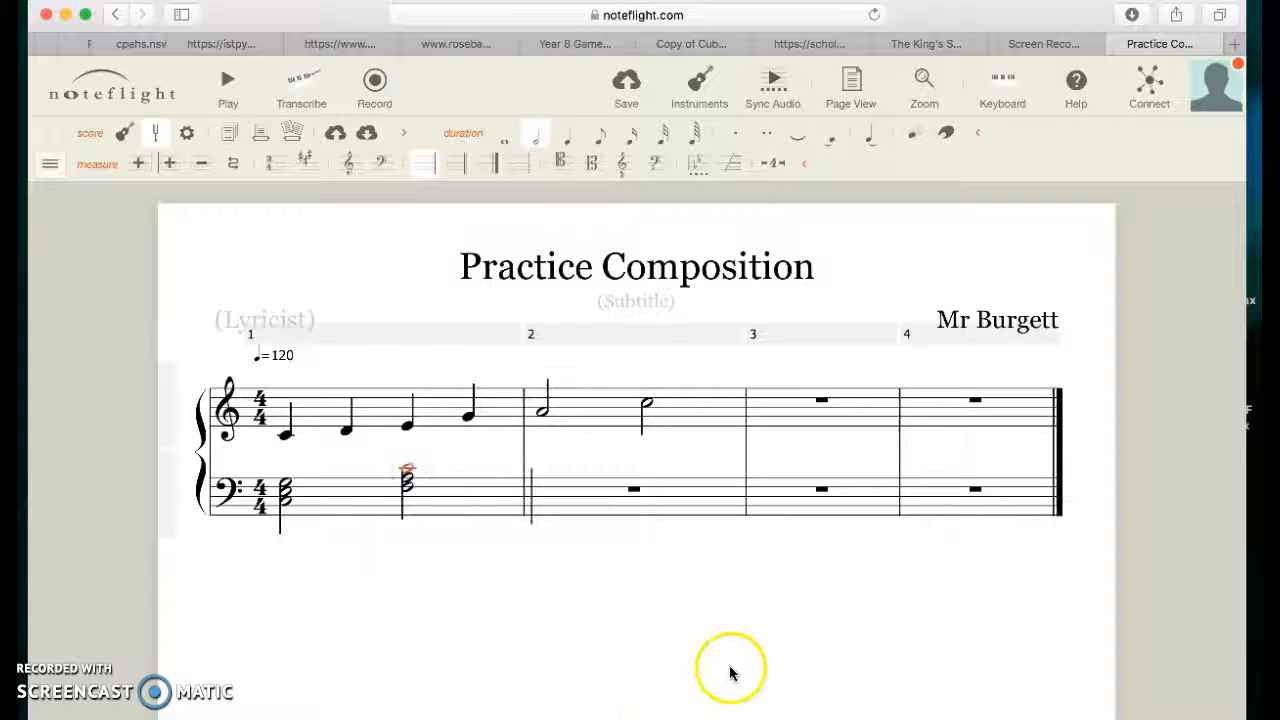
# Step: Save the score
pyautogui.click(820, 401)
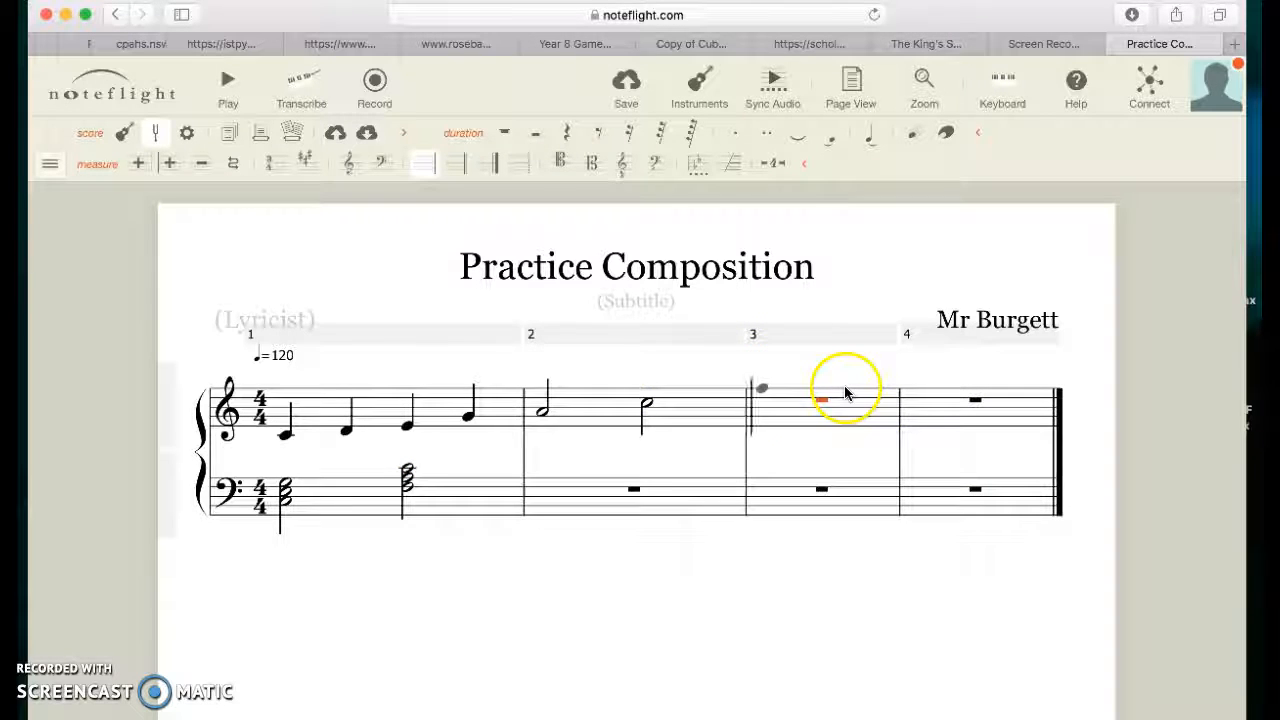
pyautogui.scroll(-1, 584, 509)
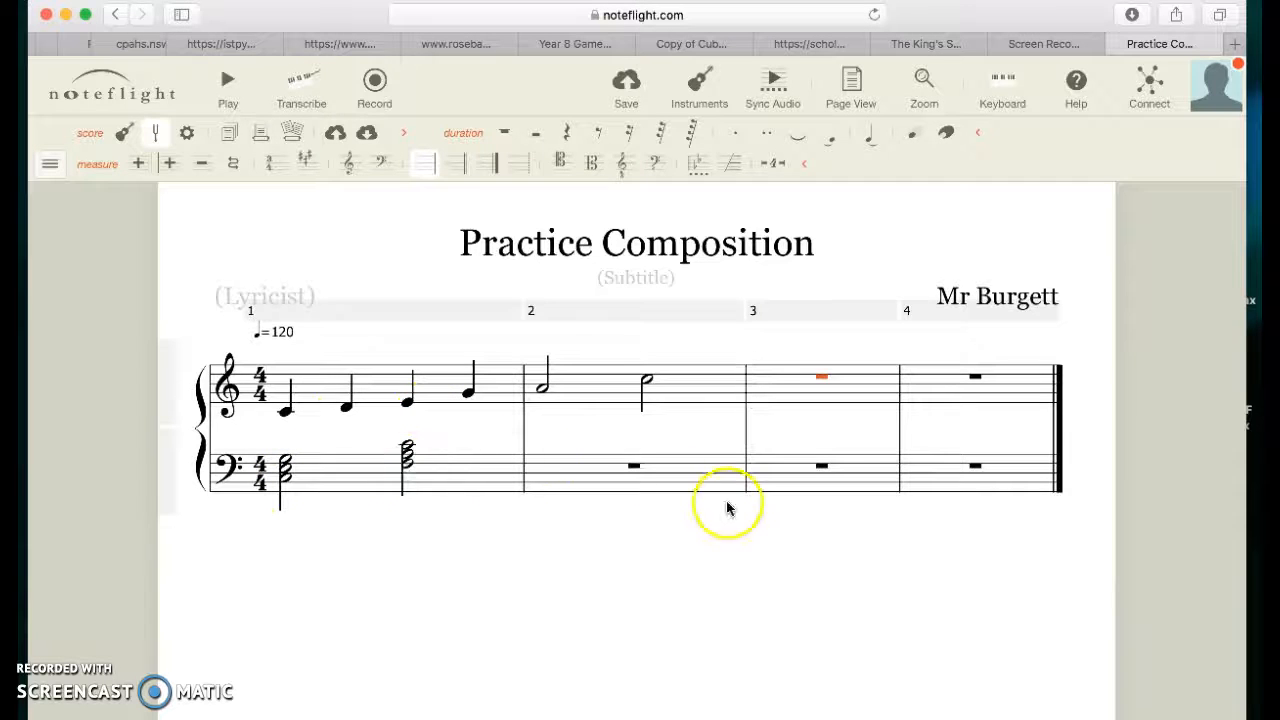
pyautogui.scroll(1, 558, 549)
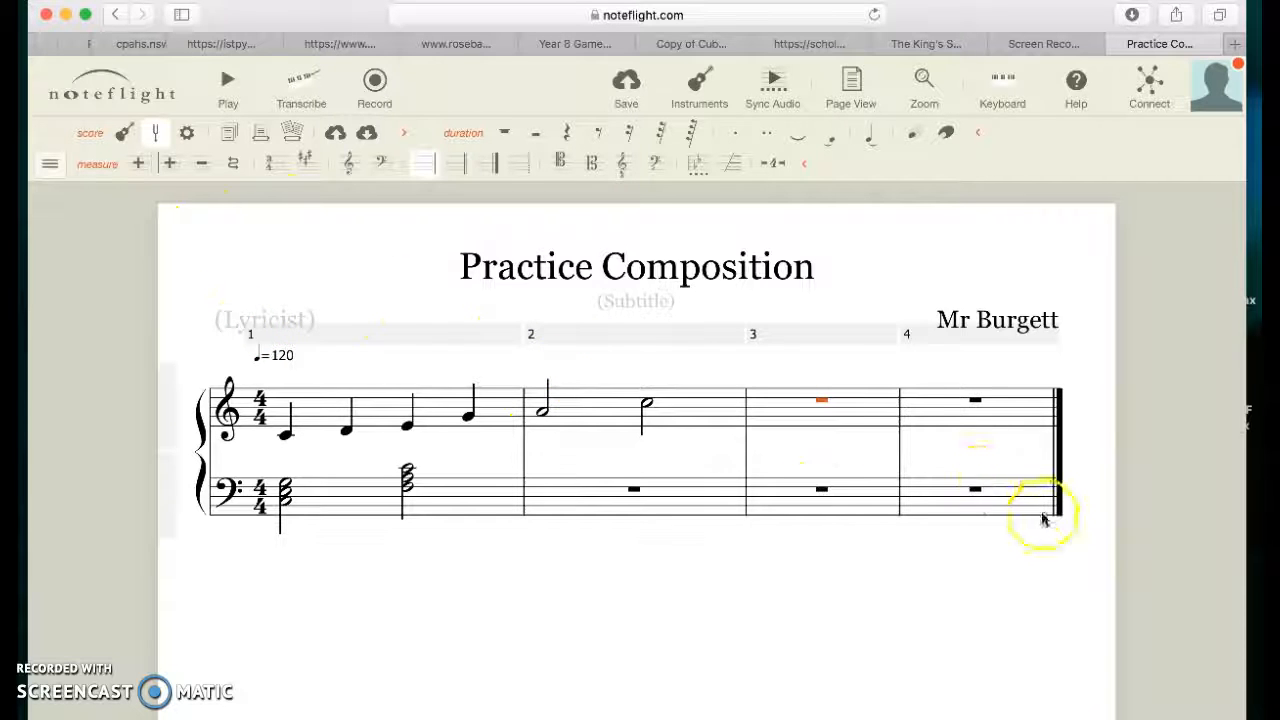
pyautogui.click(628, 90)
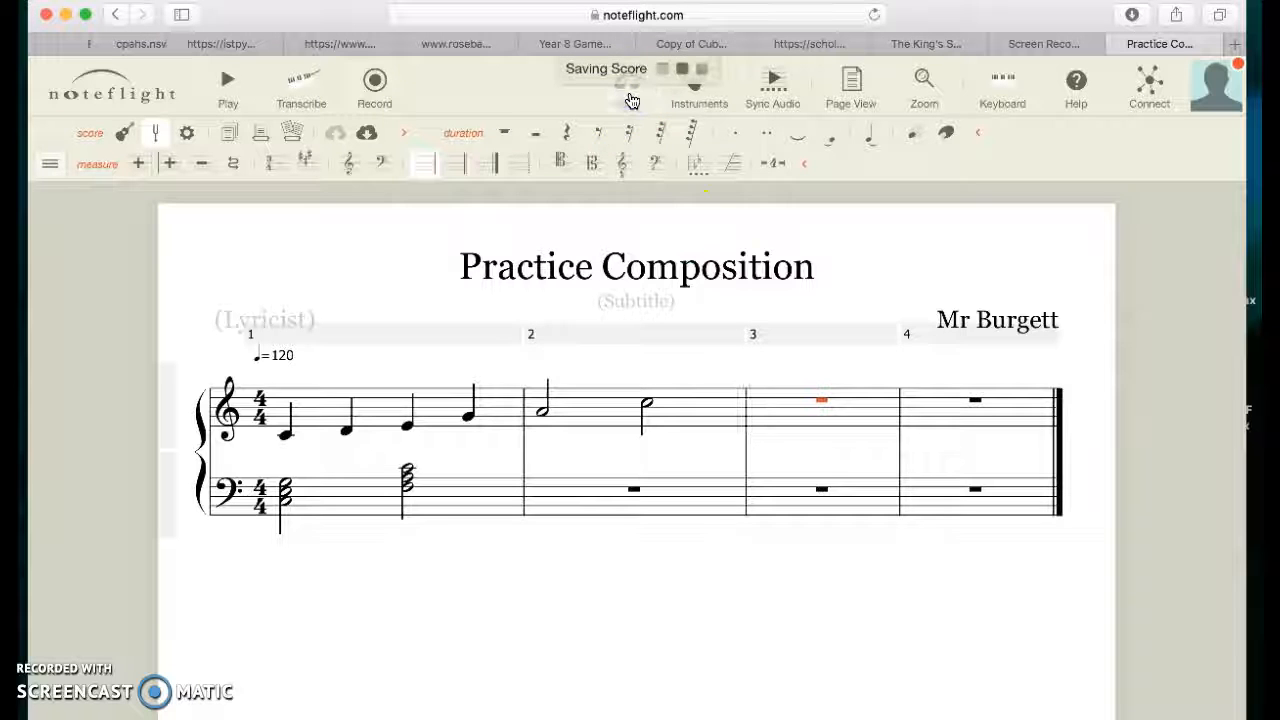